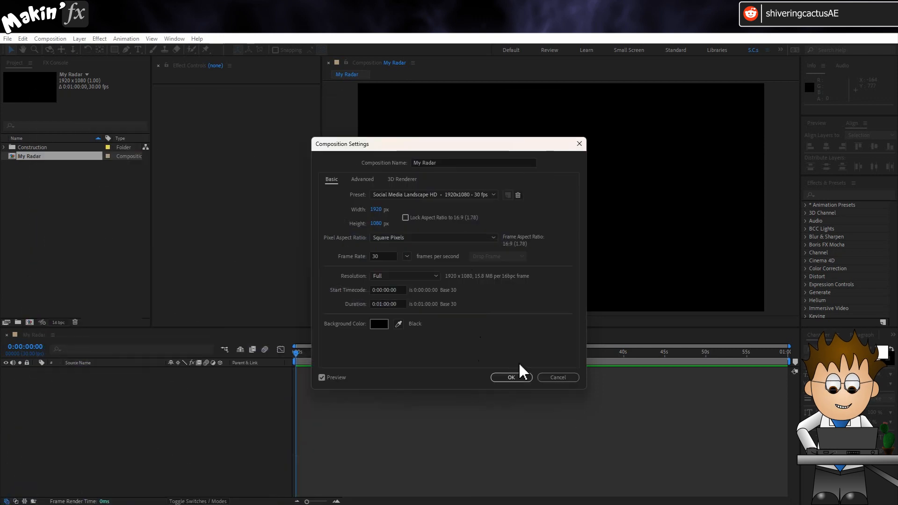
- Accept the My Radar composition settings and add a white solid layer at composition size, 1920 by 1080 pixels
{"action": "left_click", "coordinate": [512, 378]}
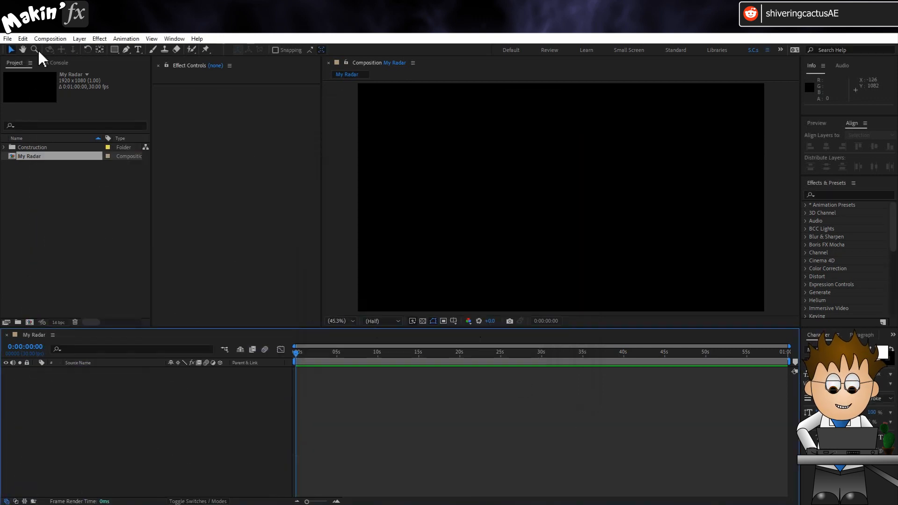
{"action": "left_click", "coordinate": [79, 39]}
{"action": "mouse_move", "coordinate": [82, 53]}
{"action": "left_click", "coordinate": [262, 59]}
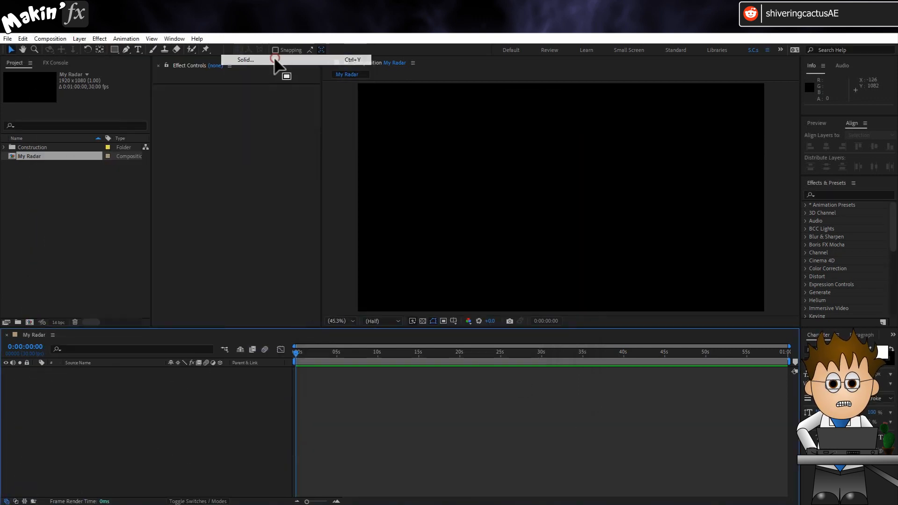
{"action": "left_click", "coordinate": [453, 294]}
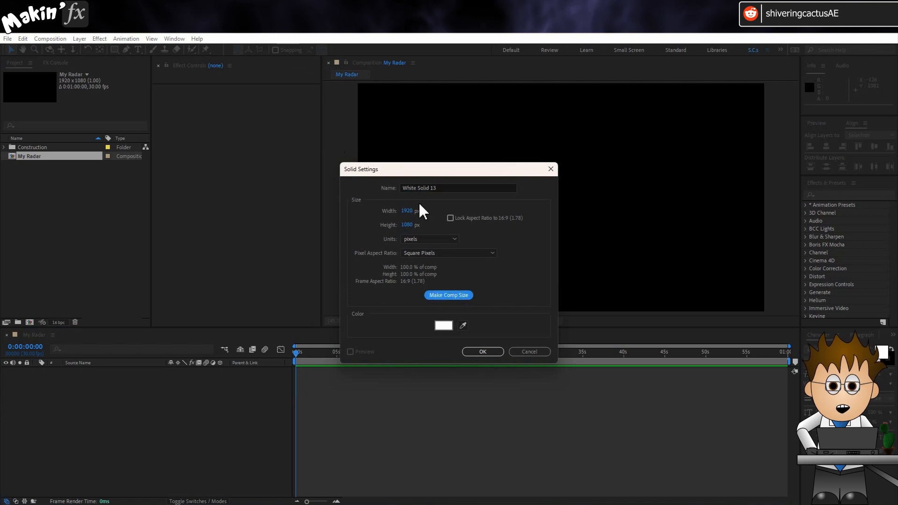
{"action": "left_click", "coordinate": [492, 353]}
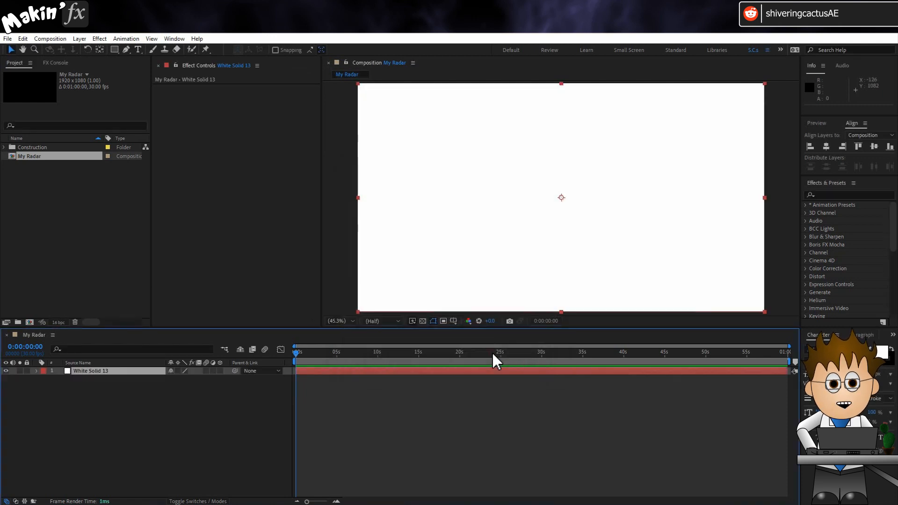
- Give the white solid layer a Green label color and rename it Sweep
{"action": "left_click", "coordinate": [44, 371]}
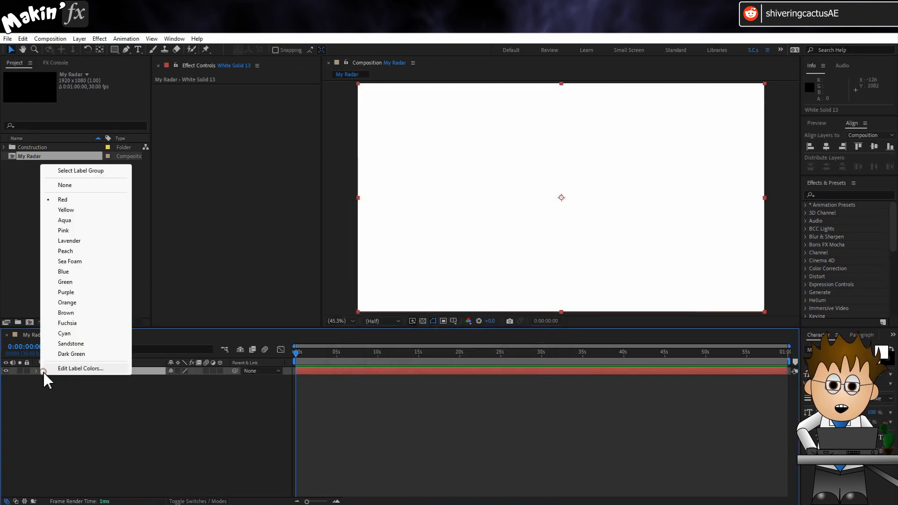
{"action": "left_click", "coordinate": [80, 283]}
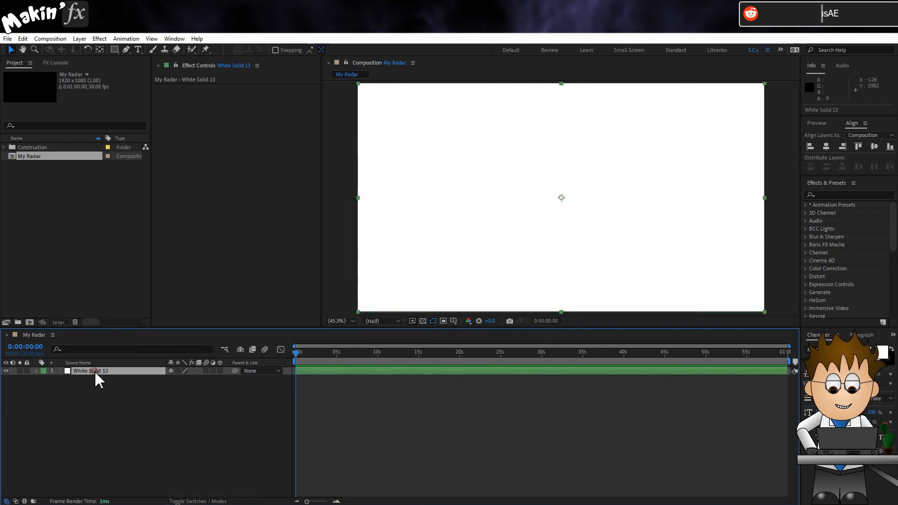
{"action": "key", "text": "Return"}
{"action": "type", "text": "Sweep"}
{"action": "key", "text": "Return"}
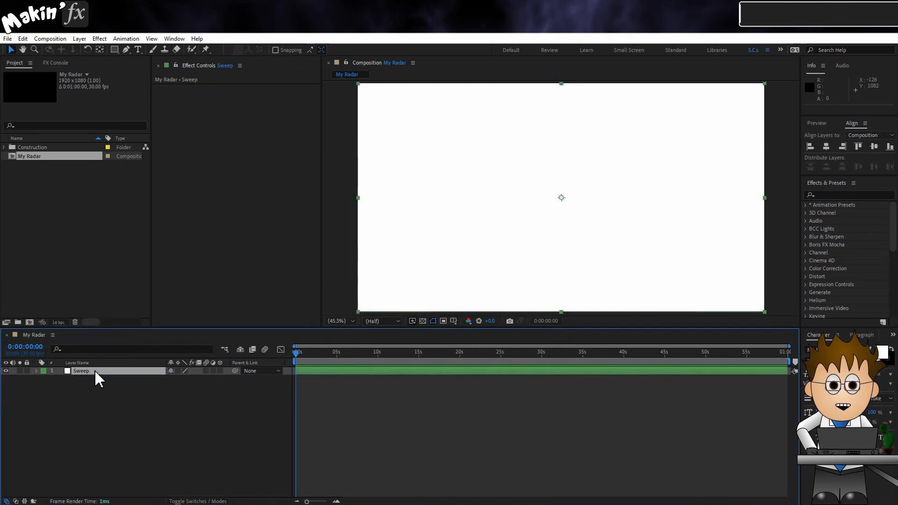
- Apply a Gradient Ramp effect to the Sweep layer and set its Start of Ramp to 120, 500
{"action": "left_click", "coordinate": [99, 39]}
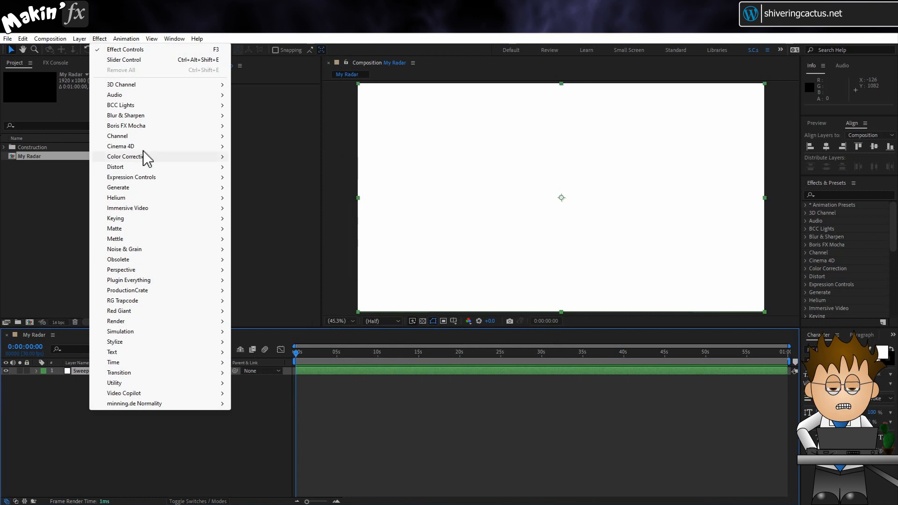
{"action": "mouse_move", "coordinate": [151, 189]}
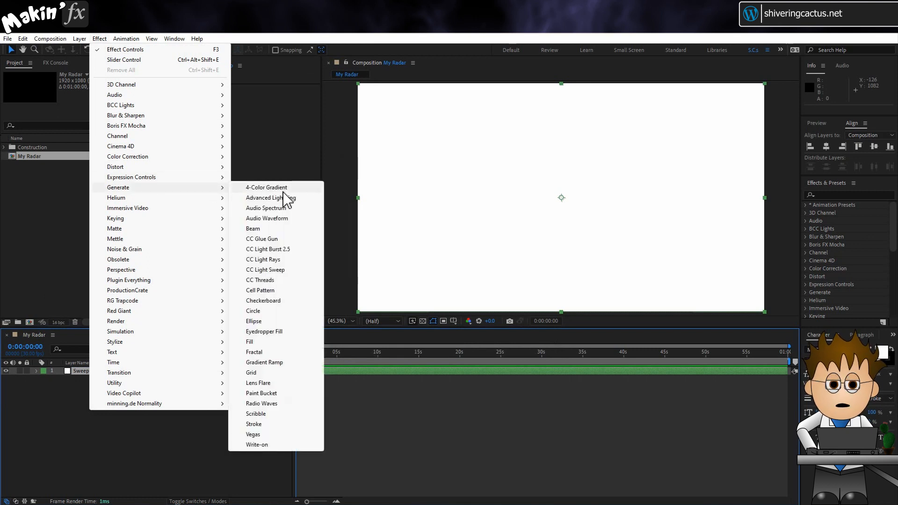
{"action": "left_click", "coordinate": [285, 362]}
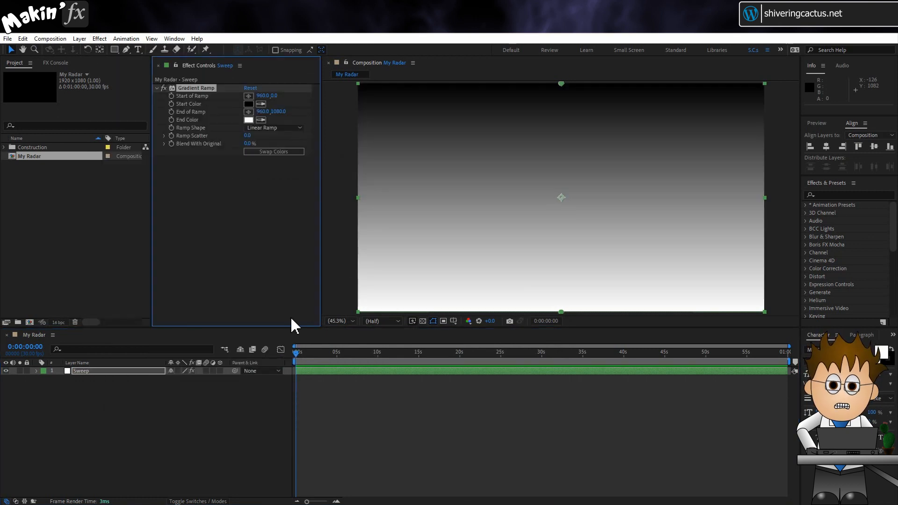
{"action": "left_click", "coordinate": [263, 96]}
{"action": "type", "text": "120"}
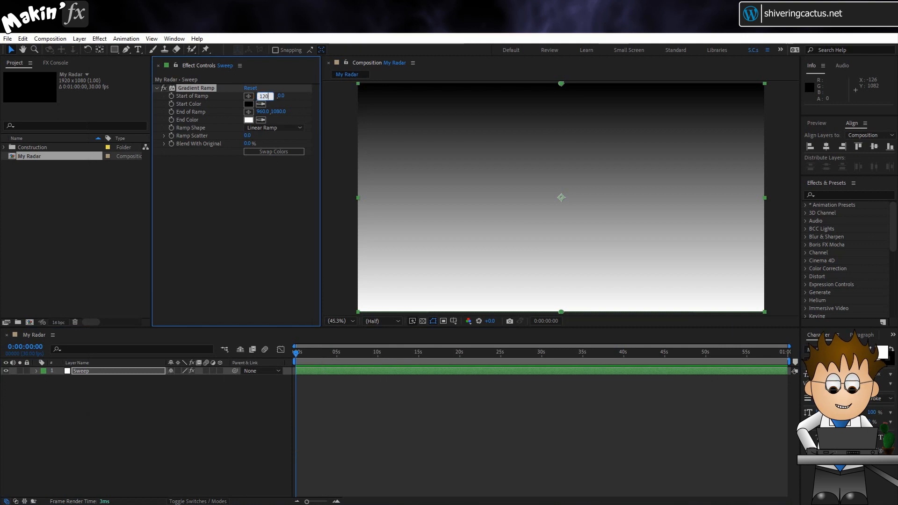
{"action": "left_click", "coordinate": [280, 97]}
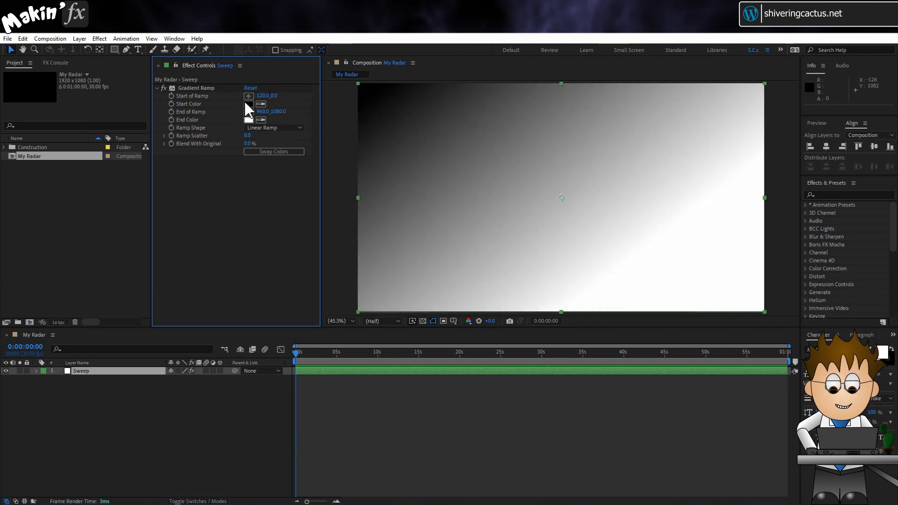
{"action": "type", "text": "500"}
{"action": "key", "text": "Return"}
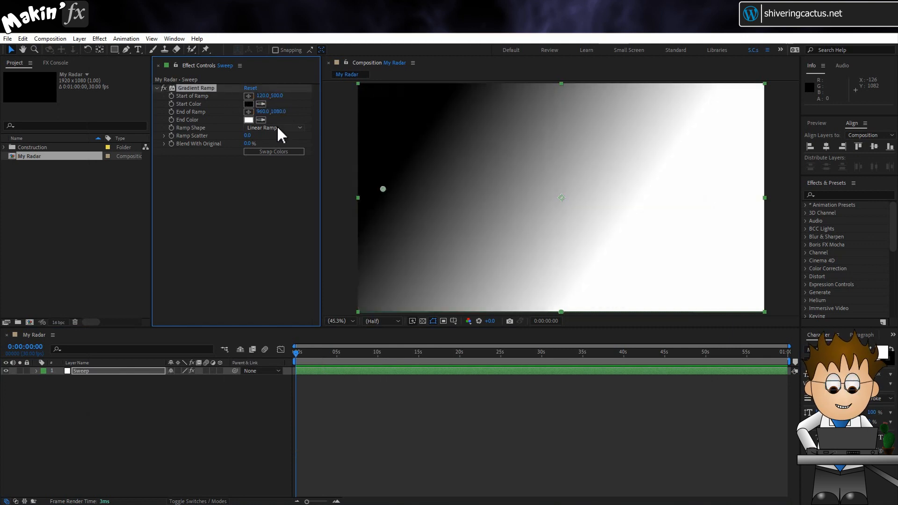
- Set the Gradient Ramp's End of Ramp to 0, 500
{"action": "key", "text": "Return"}
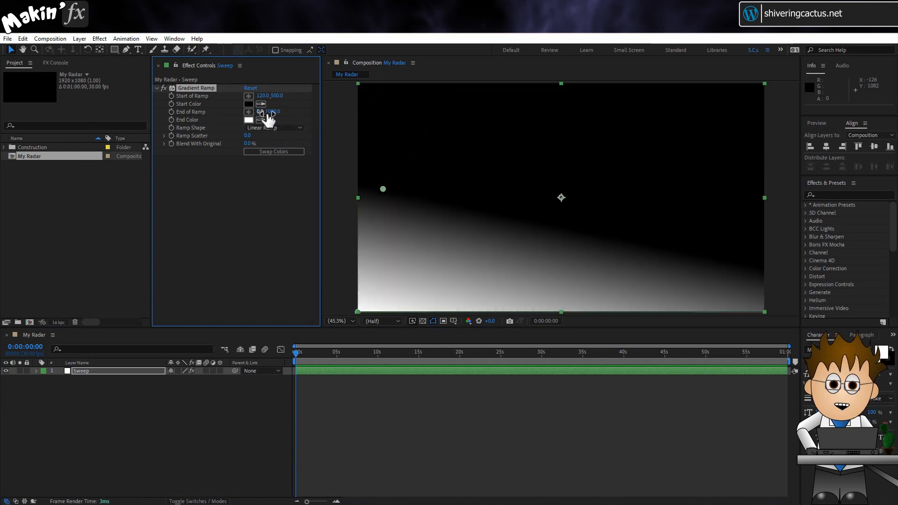
{"action": "type", "text": "500"}
{"action": "key", "text": "Return"}
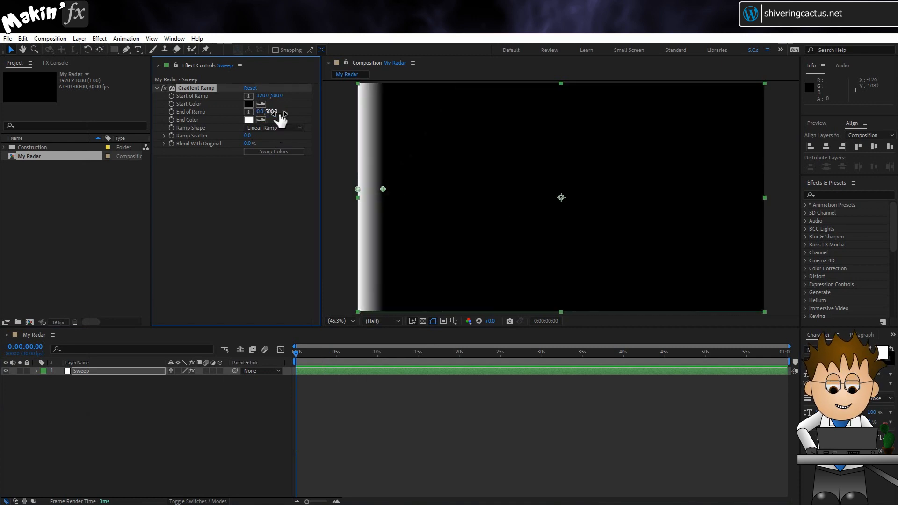
- Apply a Polar Coordinates effect to the Sweep layer, using Rect to Polar conversion and 100% interpolation
{"action": "left_click", "coordinate": [99, 39]}
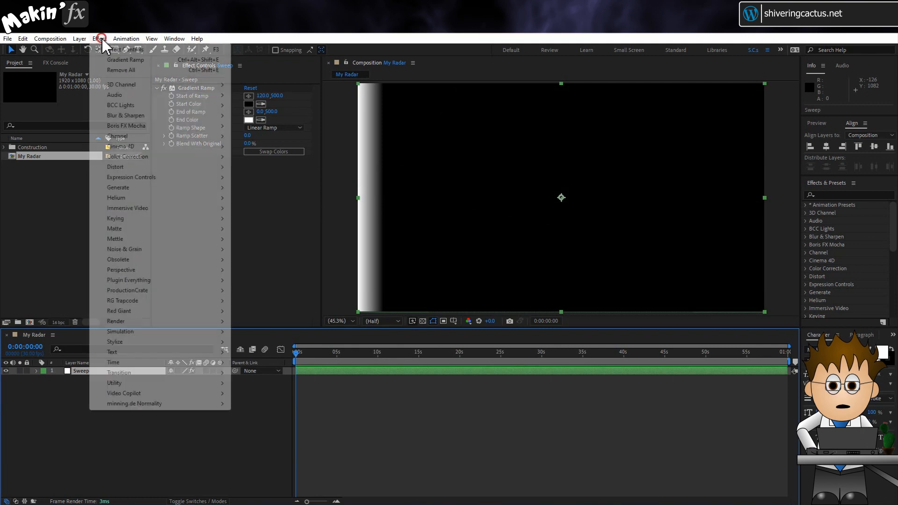
{"action": "mouse_move", "coordinate": [140, 167]}
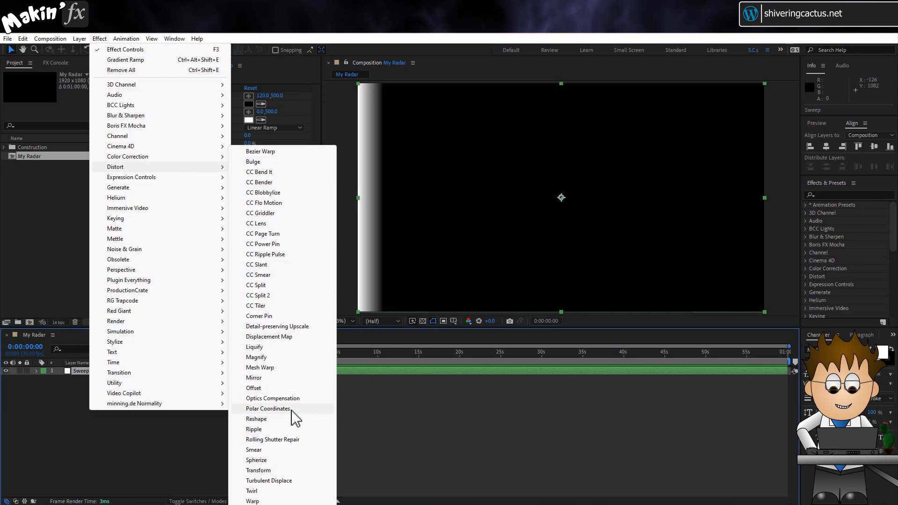
{"action": "left_click", "coordinate": [292, 409]}
{"action": "left_click", "coordinate": [255, 175]}
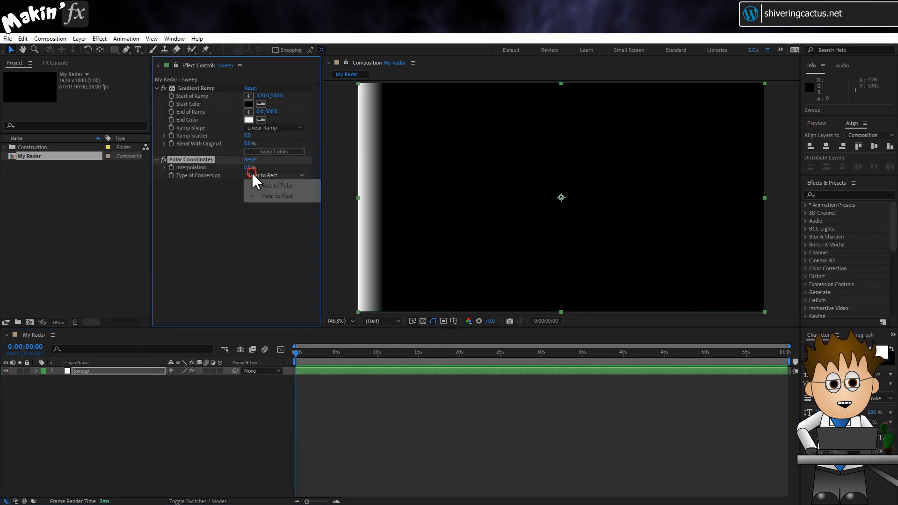
{"action": "left_click", "coordinate": [288, 185]}
{"action": "left_click_drag", "start_coordinate": [248, 168], "coordinate": [463, 168]}
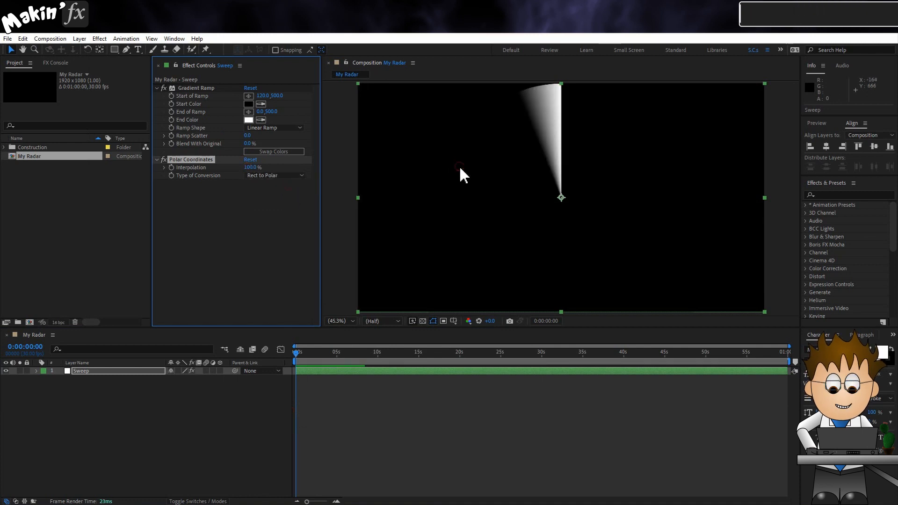
- Adjust the Gradient Ramp's start point to 120, 494, undoing the last trial change
{"action": "left_click", "coordinate": [219, 412]}
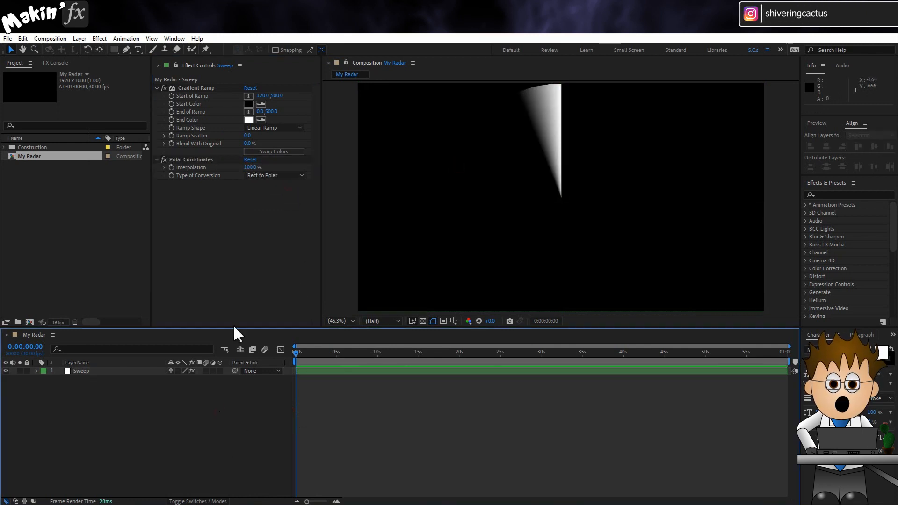
{"action": "left_click", "coordinate": [237, 242]}
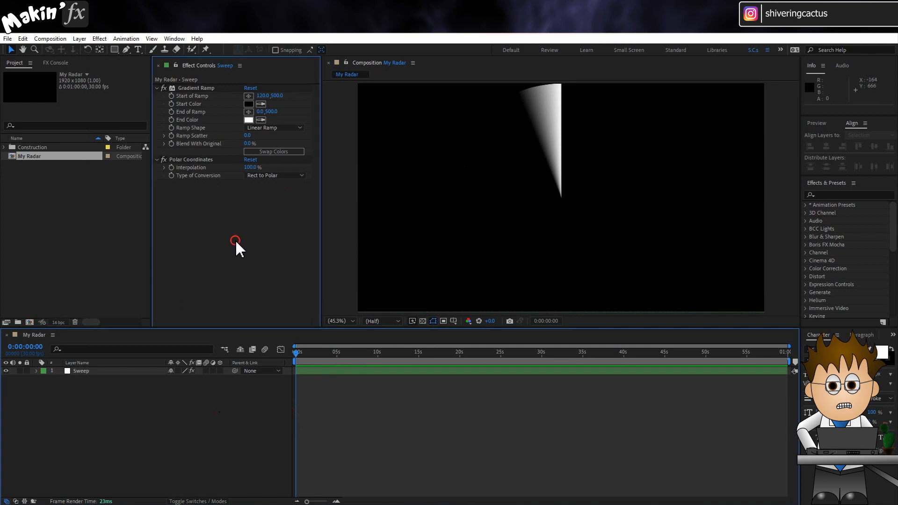
{"action": "left_click_drag", "start_coordinate": [280, 96], "coordinate": [280, 96]}
{"action": "key", "text": "ctrl+z"}
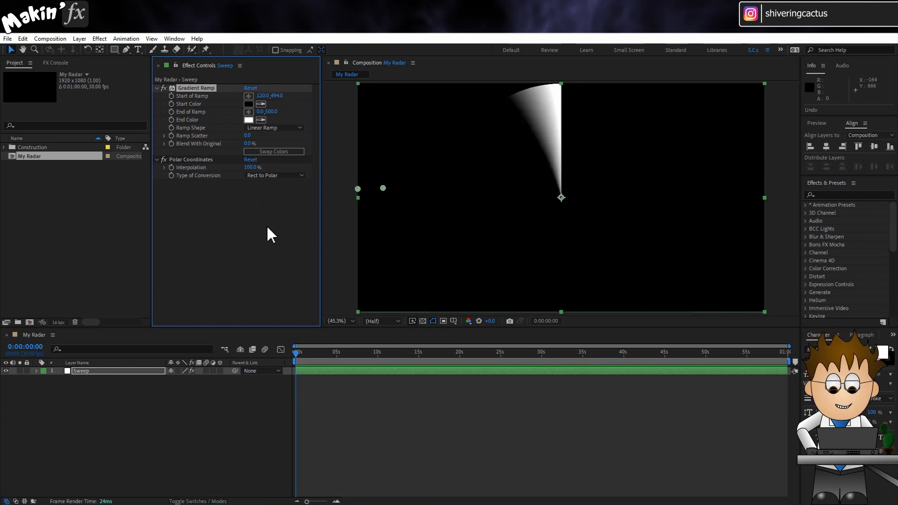
{"action": "left_click", "coordinate": [268, 228]}
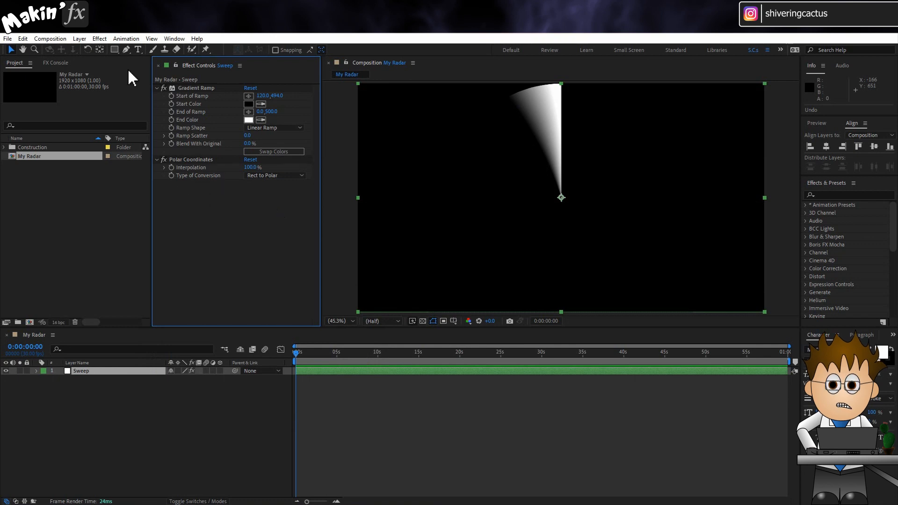
- Apply a Glow effect to the Sweep layer with radius 20 and intensity 0.2, and collapse its settings
{"action": "left_click", "coordinate": [99, 39]}
{"action": "mouse_move", "coordinate": [156, 341]}
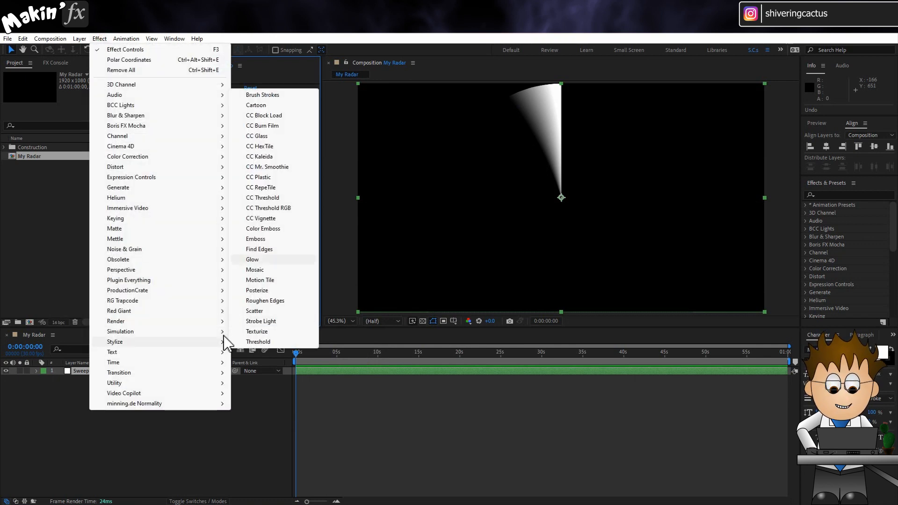
{"action": "left_click", "coordinate": [287, 259]}
{"action": "left_click", "coordinate": [251, 207]}
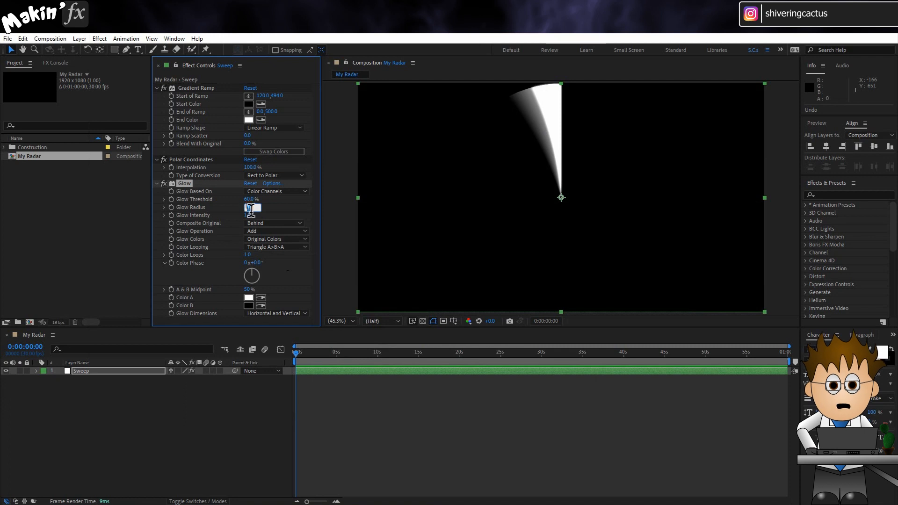
{"action": "type", "text": "20"}
{"action": "key", "text": "Return"}
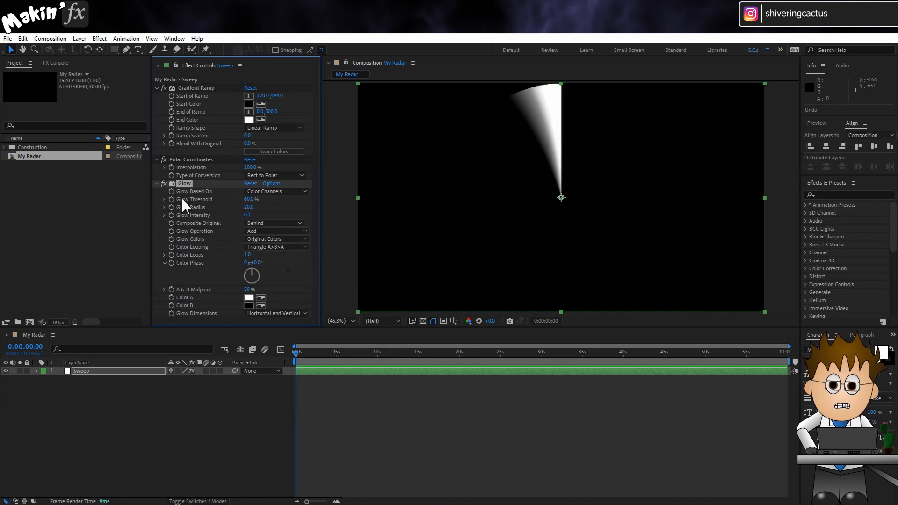
{"action": "left_click", "coordinate": [157, 184]}
{"action": "left_click", "coordinate": [247, 246]}
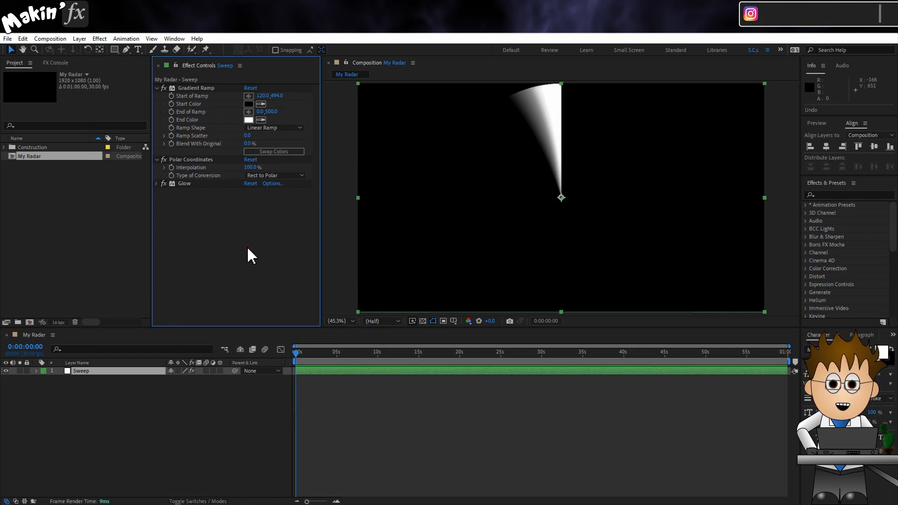
- Apply a Tint effect to the Sweep layer and map white to the green color 00FFA2
{"action": "left_click", "coordinate": [100, 38]}
{"action": "mouse_move", "coordinate": [145, 156]}
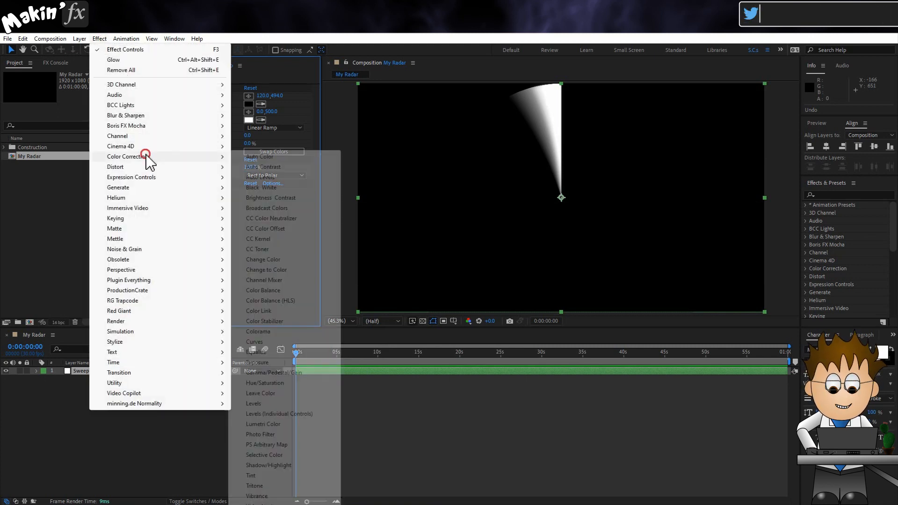
{"action": "left_click", "coordinate": [264, 477]}
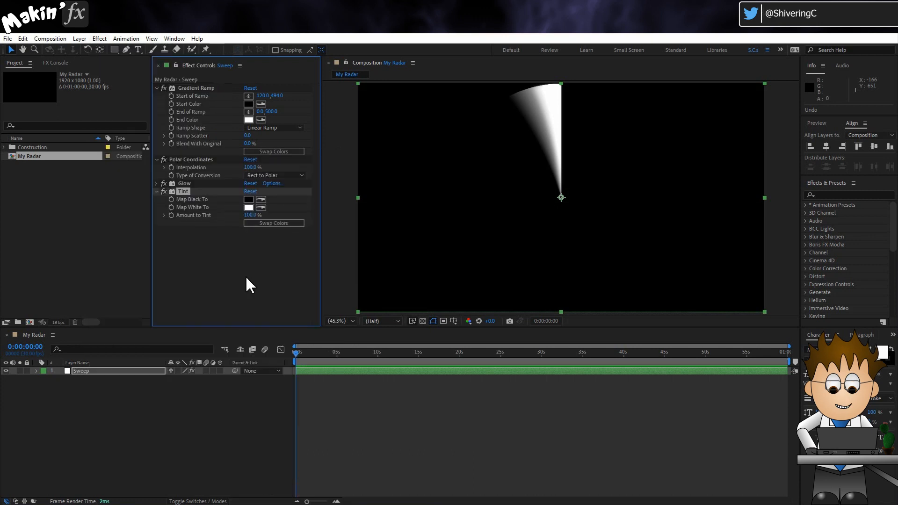
{"action": "left_click", "coordinate": [248, 207]}
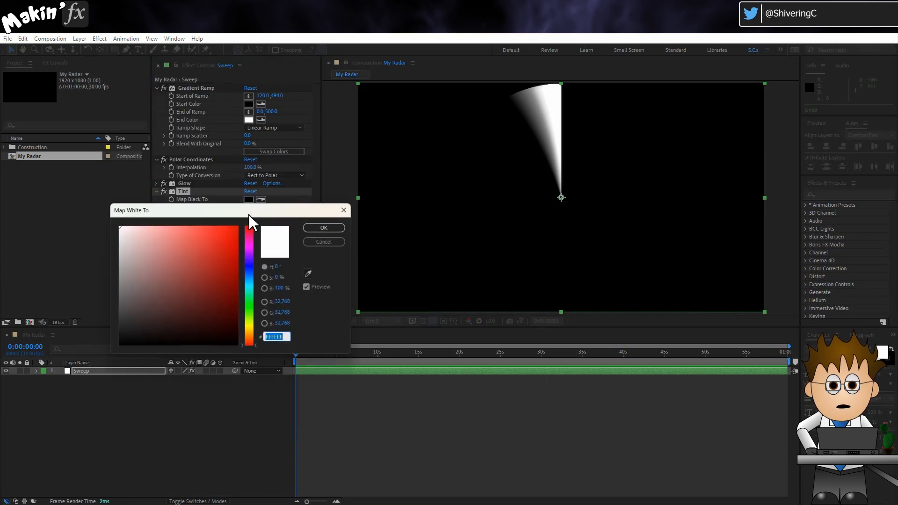
{"action": "type", "text": "66"}
{"action": "key", "text": "BackSpace"}
{"action": "key", "text": "BackSpace"}
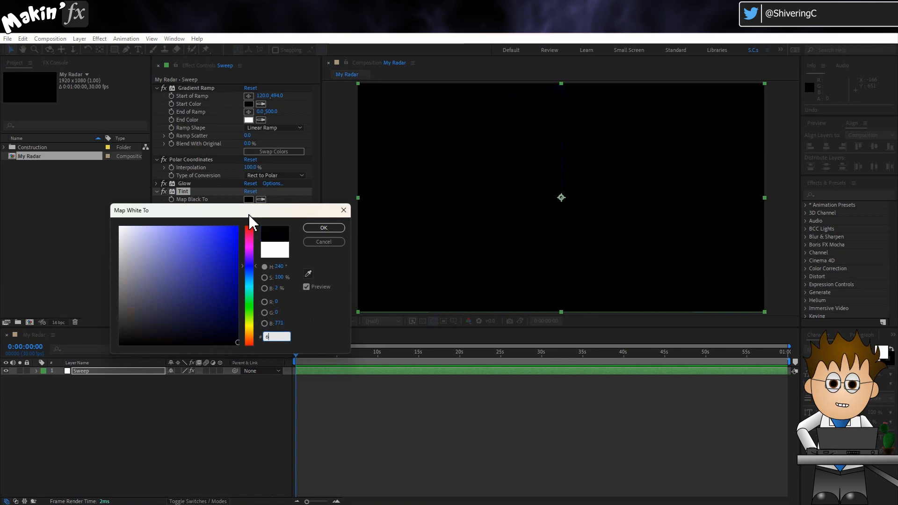
{"action": "type", "text": "00"}
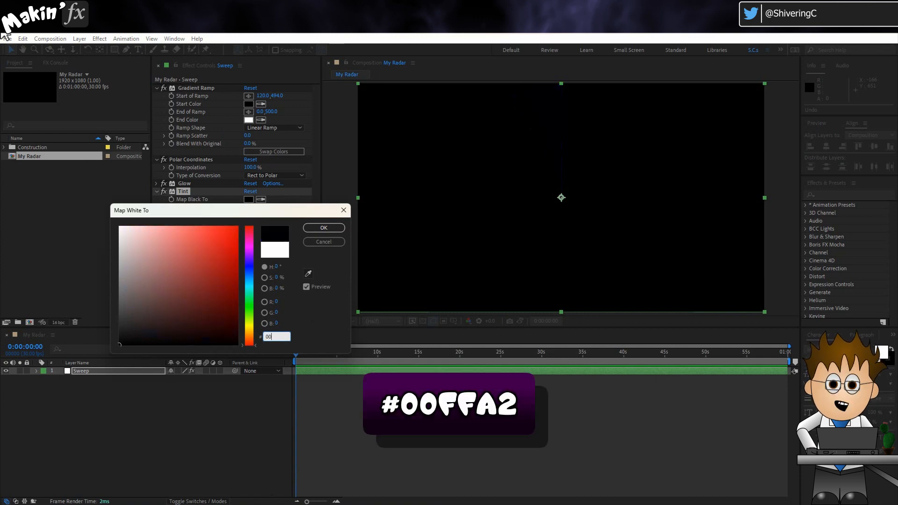
{"action": "type", "text": "FFA2"}
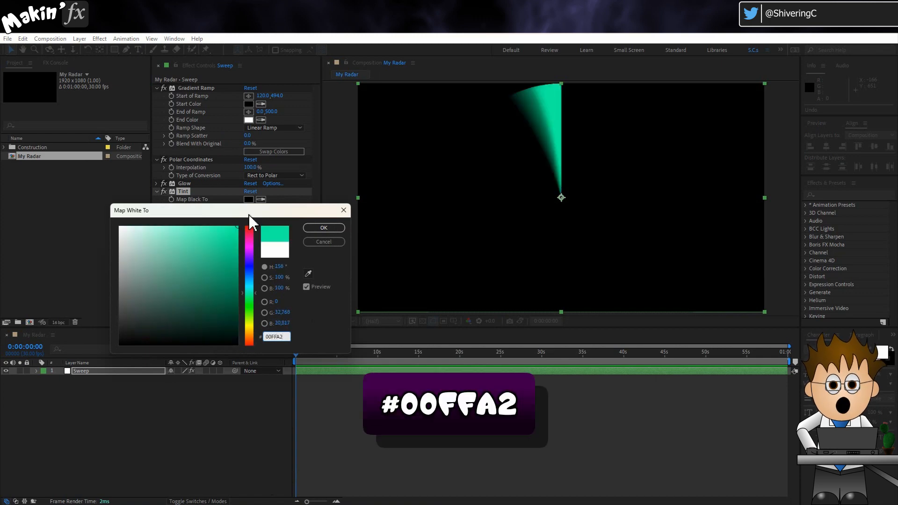
{"action": "left_click", "coordinate": [333, 227]}
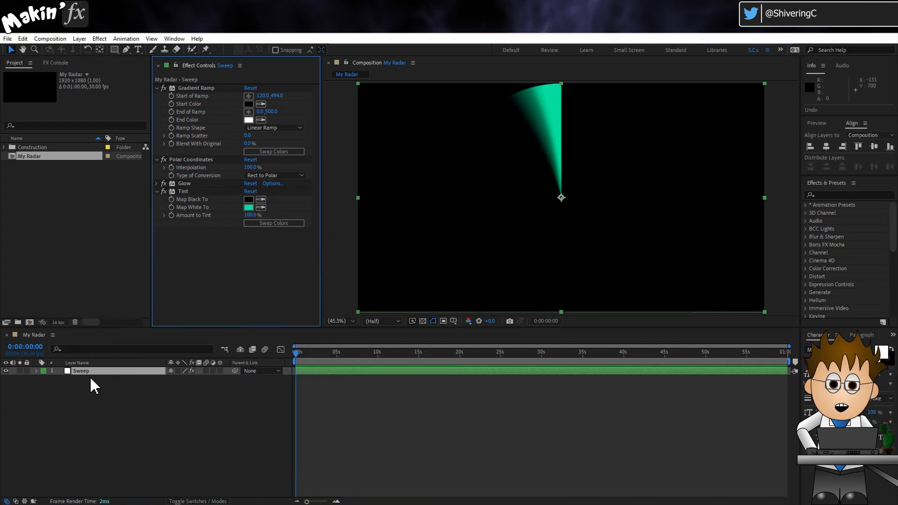
- Try rotating the Sweep layer through its Rotation property and undo the change
{"action": "left_click_drag", "start_coordinate": [177, 378], "coordinate": [133, 387]}
{"action": "key", "text": "ctrl+z"}
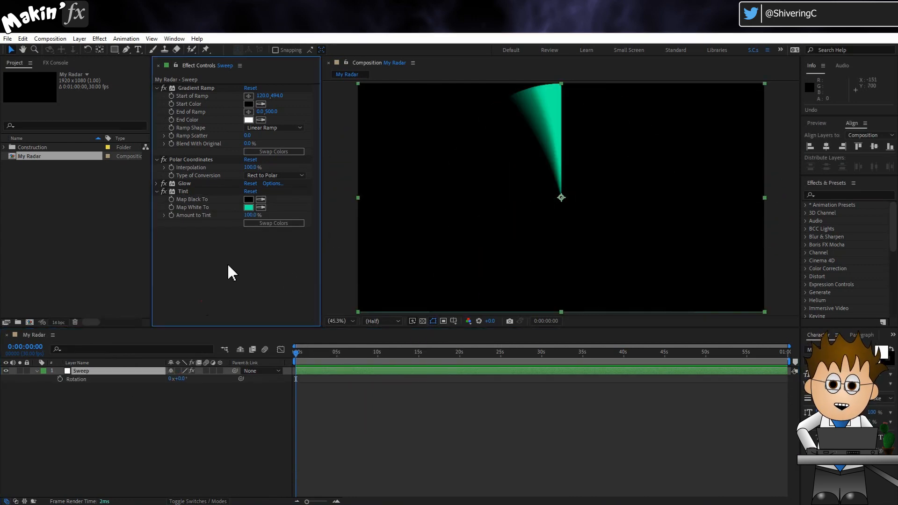
- Apply the Transform distort effect to the Sweep layer, then try turning its Rotation and undo the trial
{"action": "left_click", "coordinate": [101, 38]}
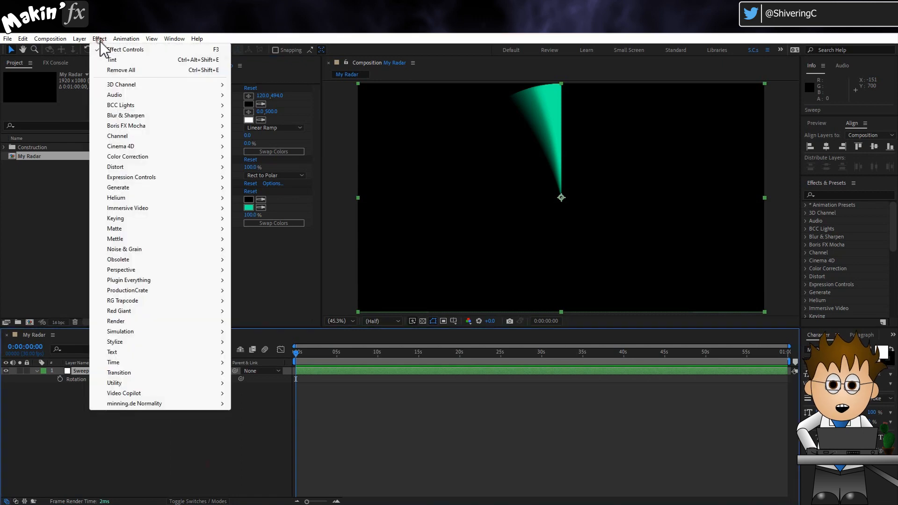
{"action": "left_click", "coordinate": [139, 170]}
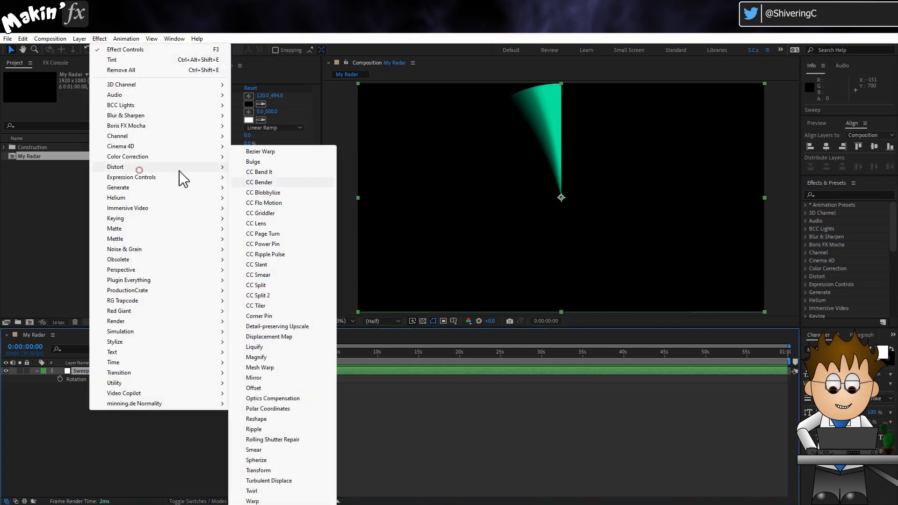
{"action": "left_click", "coordinate": [281, 471]}
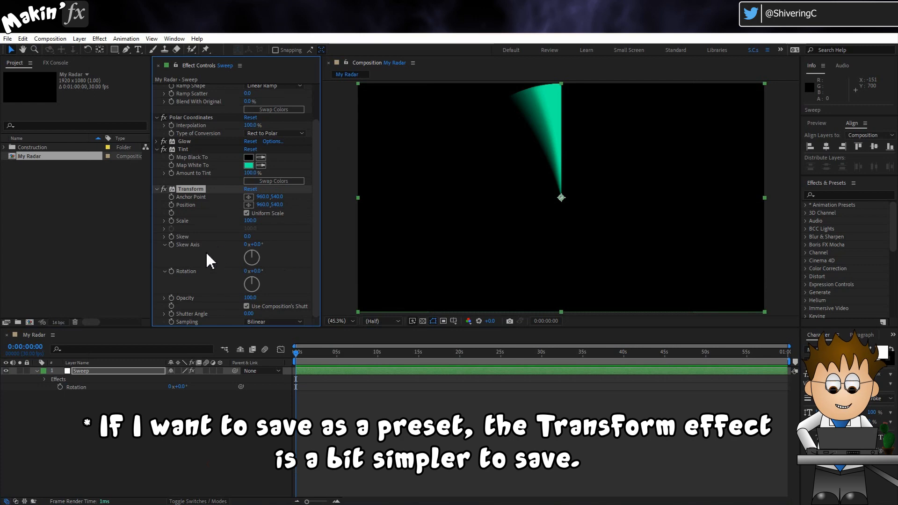
{"action": "left_click_drag", "start_coordinate": [252, 281], "coordinate": [225, 270]}
{"action": "key", "text": "ctrl+z"}
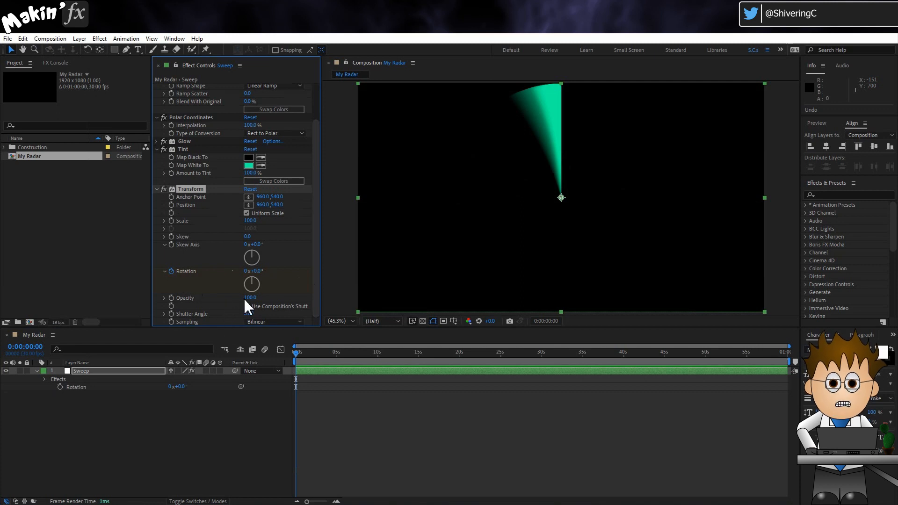
- Animate the Sweep layer's Transform effect Rotation to one full revolution at 0:00:01:00 and preview the motion from the start
{"action": "left_click", "coordinate": [103, 370]}
{"action": "key", "text": "u"}
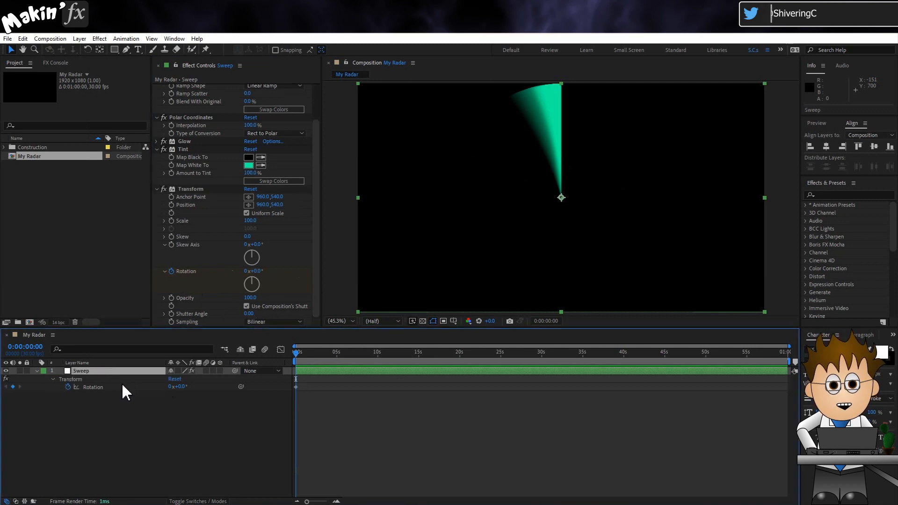
{"action": "left_click", "coordinate": [336, 501]}
{"action": "left_click", "coordinate": [337, 501]}
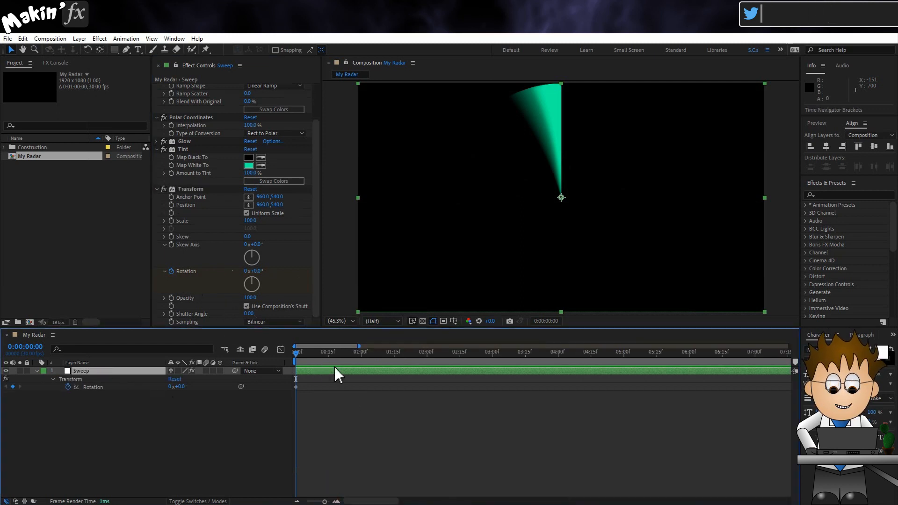
{"action": "left_click", "coordinate": [361, 352]}
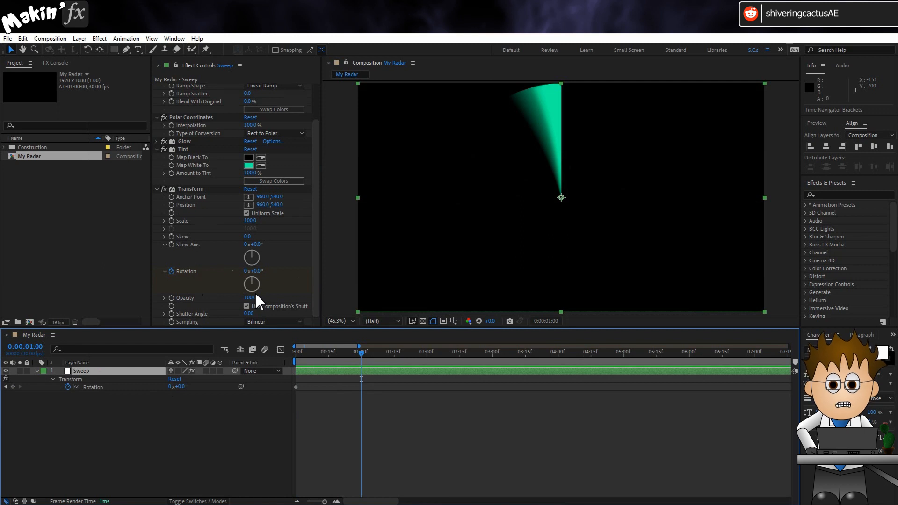
{"action": "left_click", "coordinate": [246, 271]}
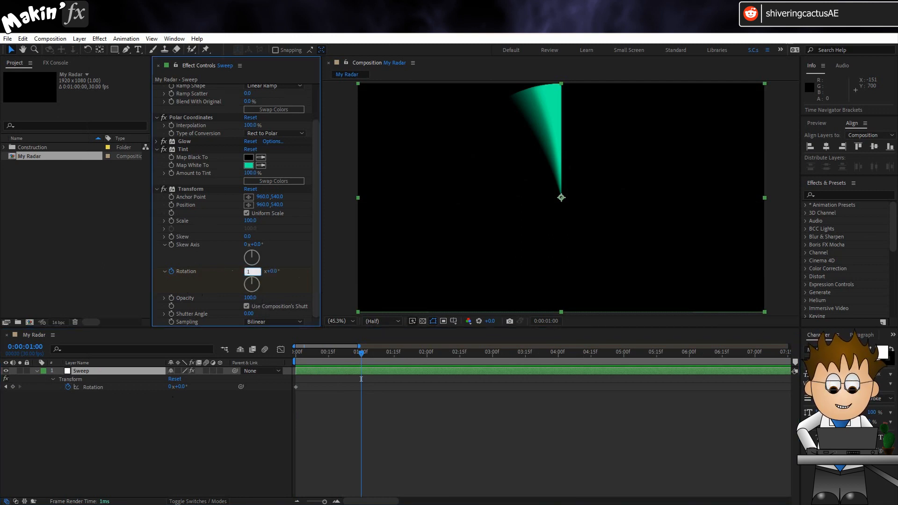
{"action": "type", "text": "1"}
{"action": "key", "text": "Return"}
{"action": "left_click_drag", "start_coordinate": [306, 354], "coordinate": [201, 355]}
{"action": "key", "text": "space"}
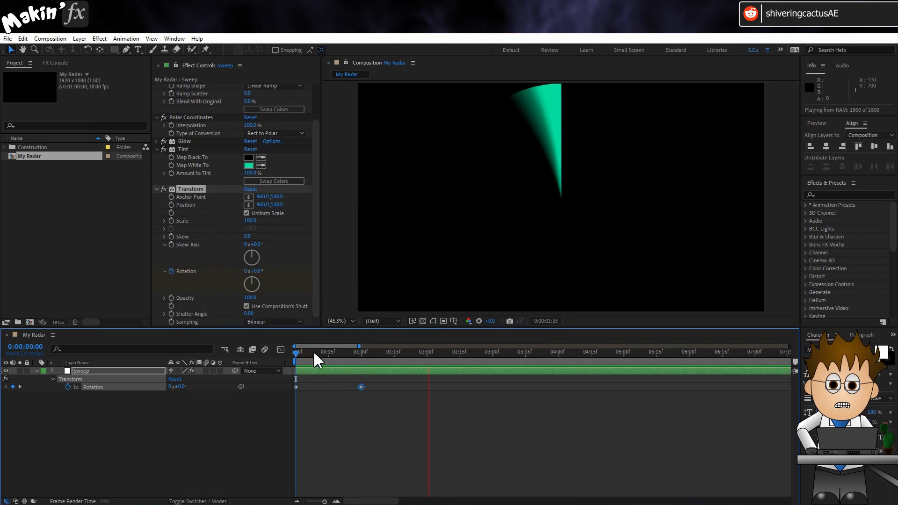
{"action": "key", "text": "space"}
- Add the expression loopOut(type = "cycle", numKeyframes = 2) to Sweep's Transform effect Rotation and preview the looping animation
{"action": "left_click", "coordinate": [69, 386], "text": "alt"}
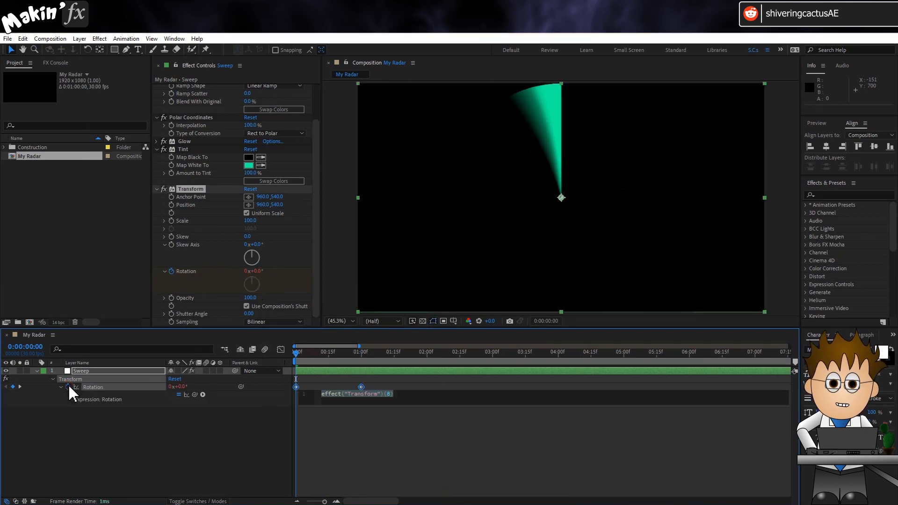
{"action": "left_click", "coordinate": [203, 395]}
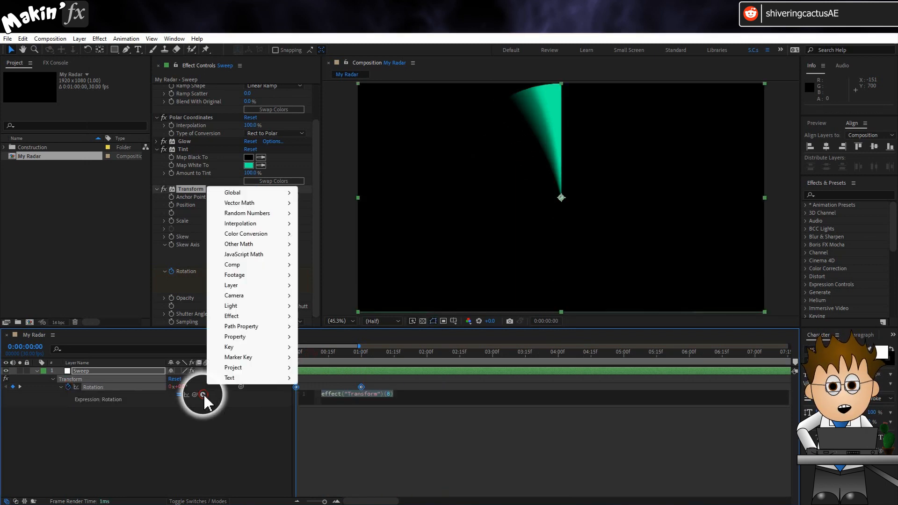
{"action": "mouse_move", "coordinate": [264, 336]}
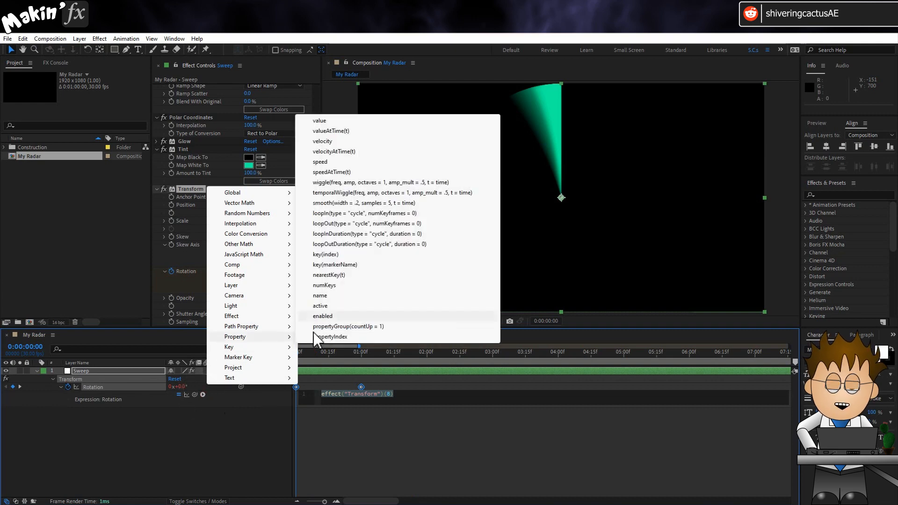
{"action": "left_click", "coordinate": [422, 224]}
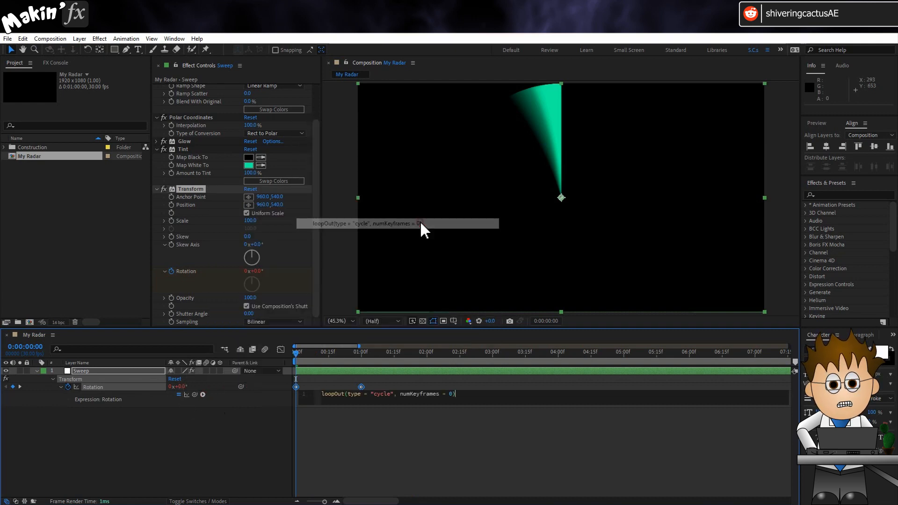
{"action": "double_click", "coordinate": [455, 401]}
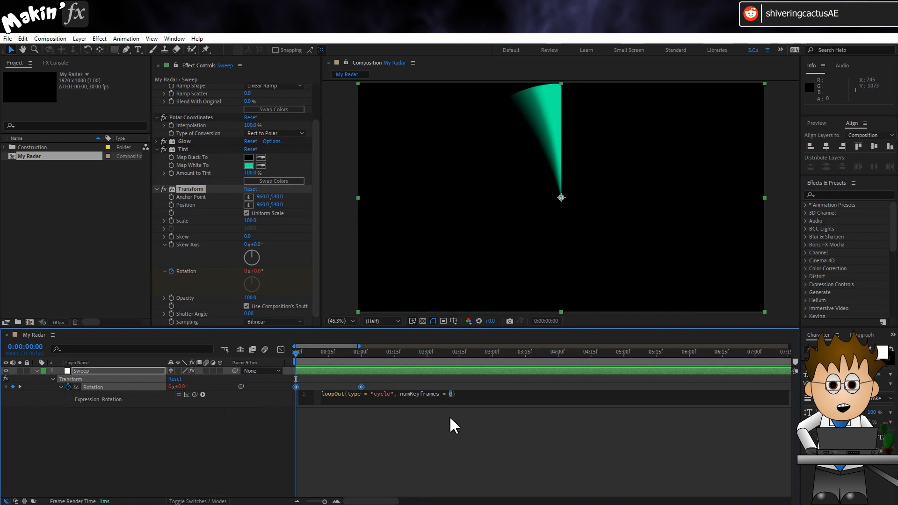
{"action": "type", "text": "2"}
{"action": "left_click", "coordinate": [244, 422]}
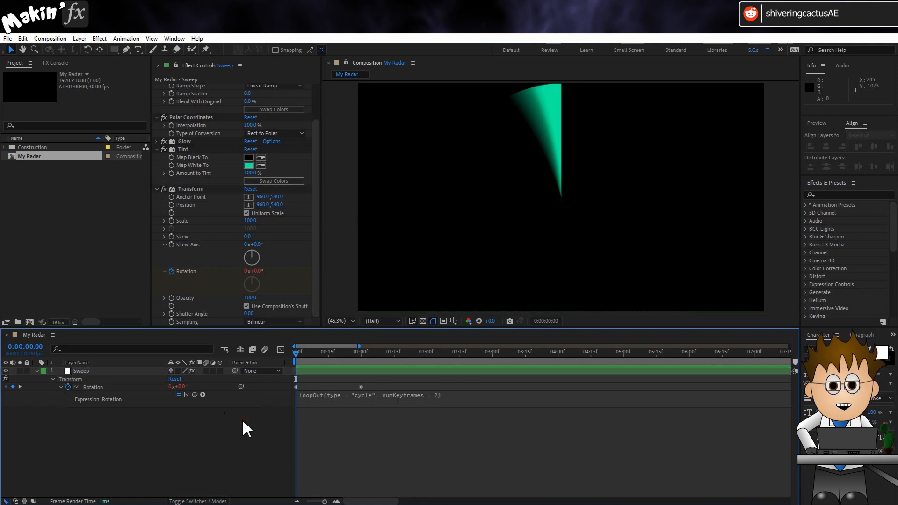
{"action": "key", "text": "space"}
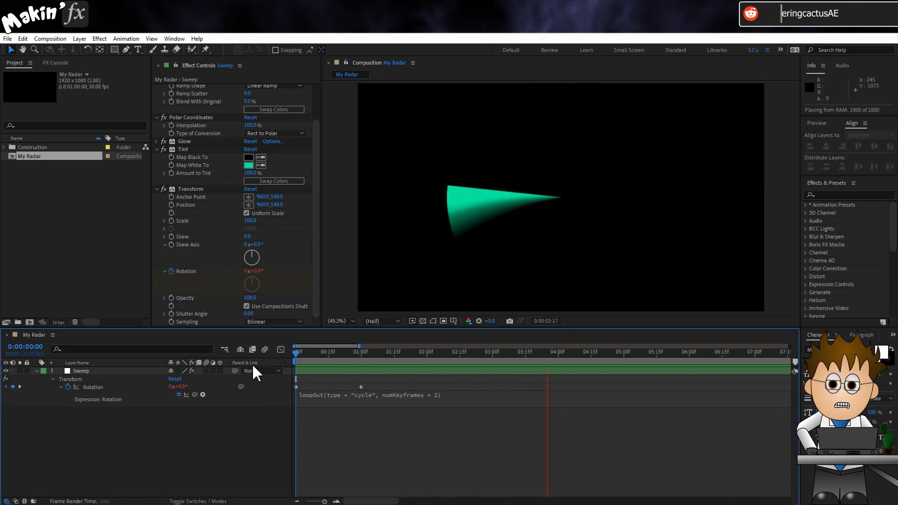
- Enable motion blur on the Sweep layer, move its second Rotation keyframe to 0:00:02:29 and preview the slower sweep
{"action": "left_click", "coordinate": [205, 371]}
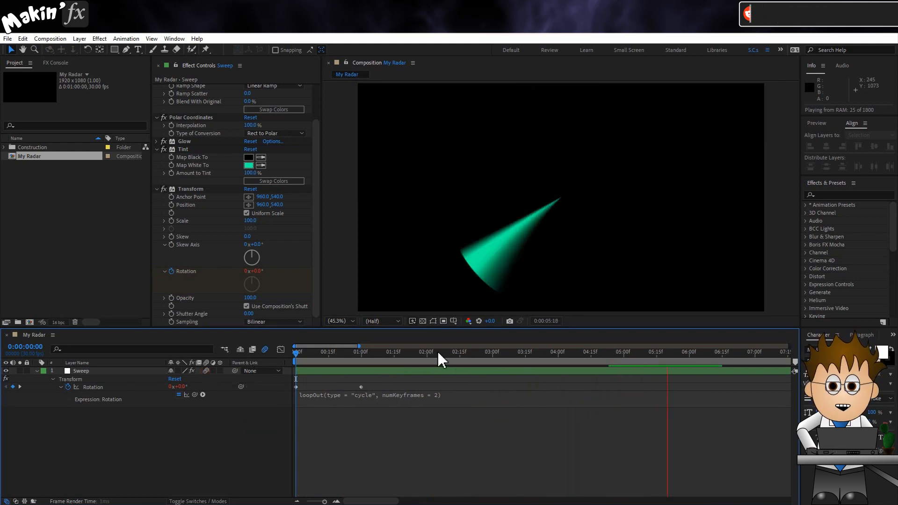
{"action": "left_click", "coordinate": [453, 354]}
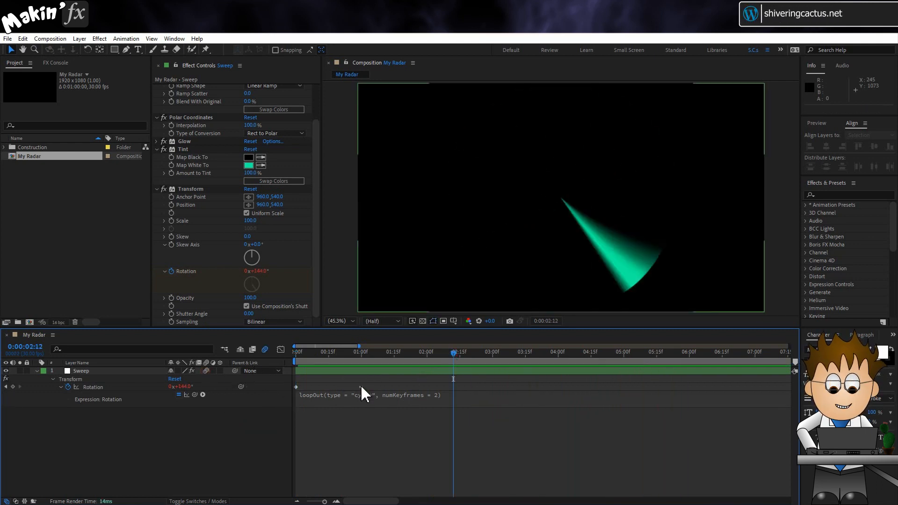
{"action": "left_click_drag", "start_coordinate": [361, 387], "coordinate": [491, 397]}
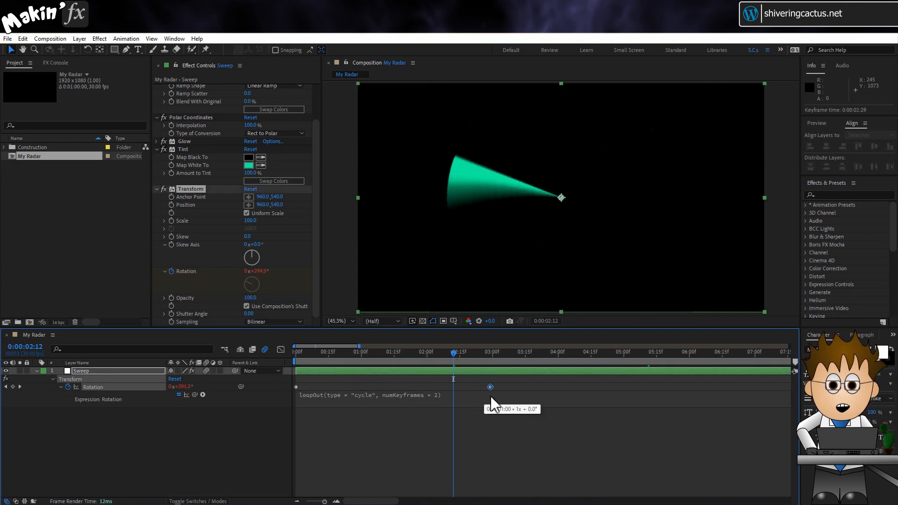
{"action": "key", "text": "space"}
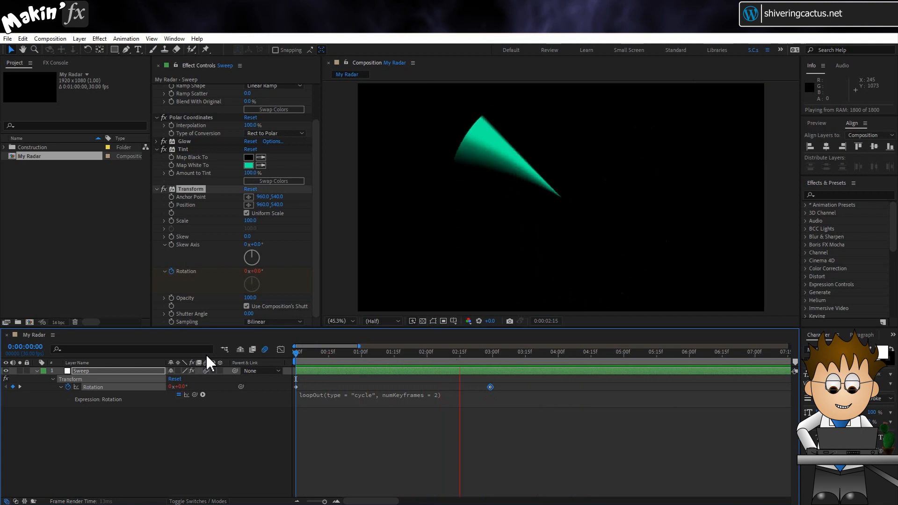
{"action": "left_click", "coordinate": [498, 358]}
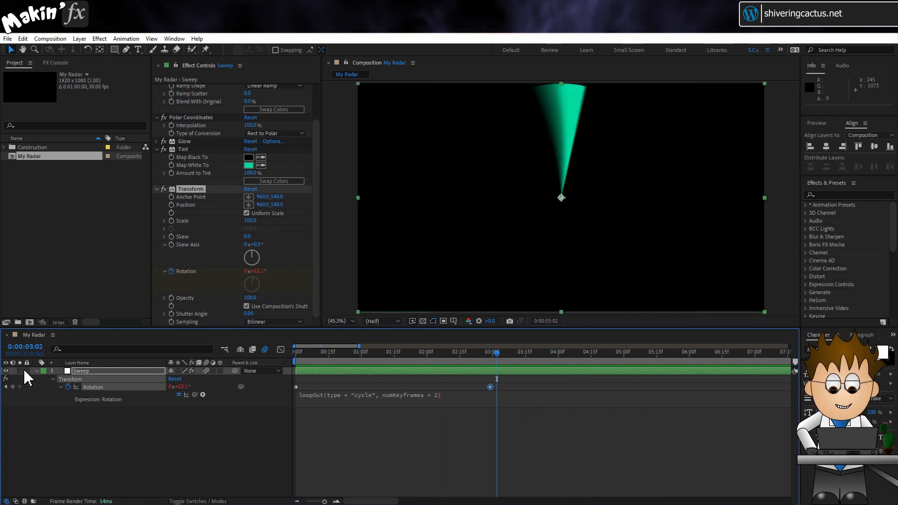
- Duplicate the Sweep layer as Sweep MATTE and give the copy a purple label
{"action": "left_click", "coordinate": [36, 371]}
{"action": "left_click", "coordinate": [296, 501]}
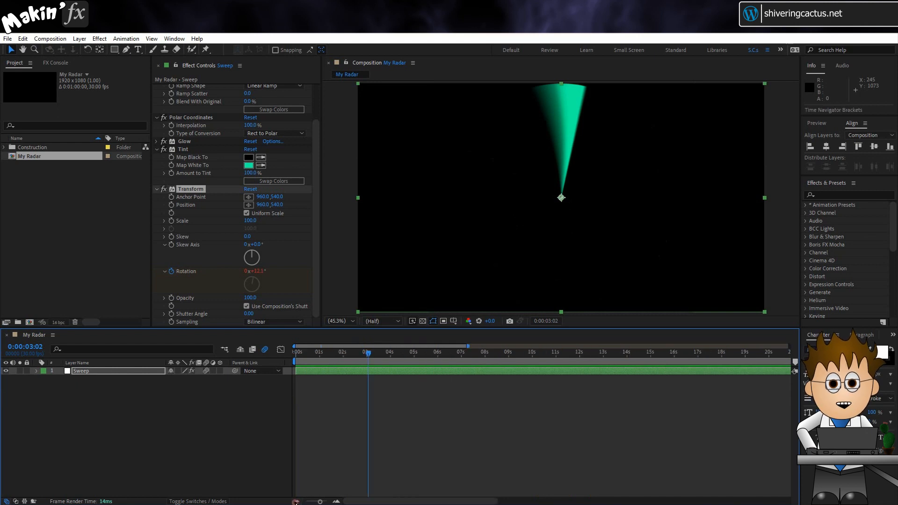
{"action": "left_click", "coordinate": [189, 444]}
{"action": "left_click", "coordinate": [90, 371]}
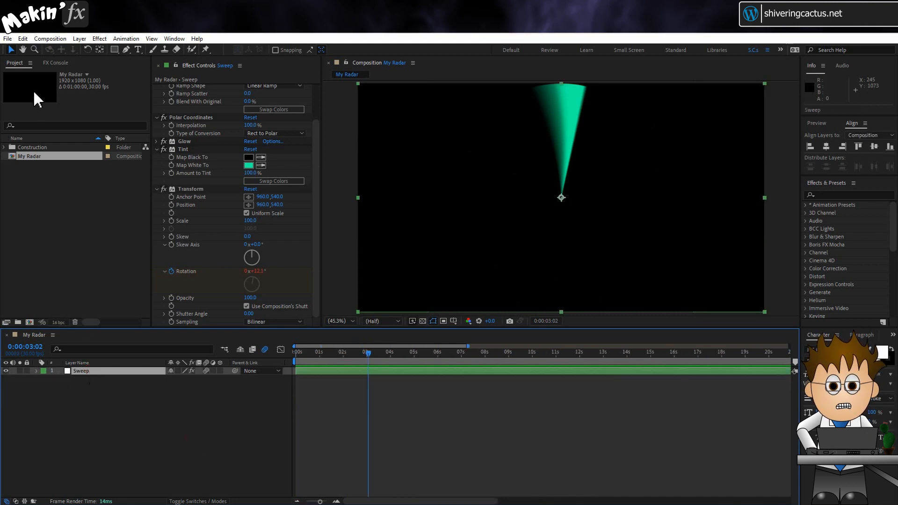
{"action": "left_click", "coordinate": [22, 38]}
{"action": "left_click", "coordinate": [47, 164]}
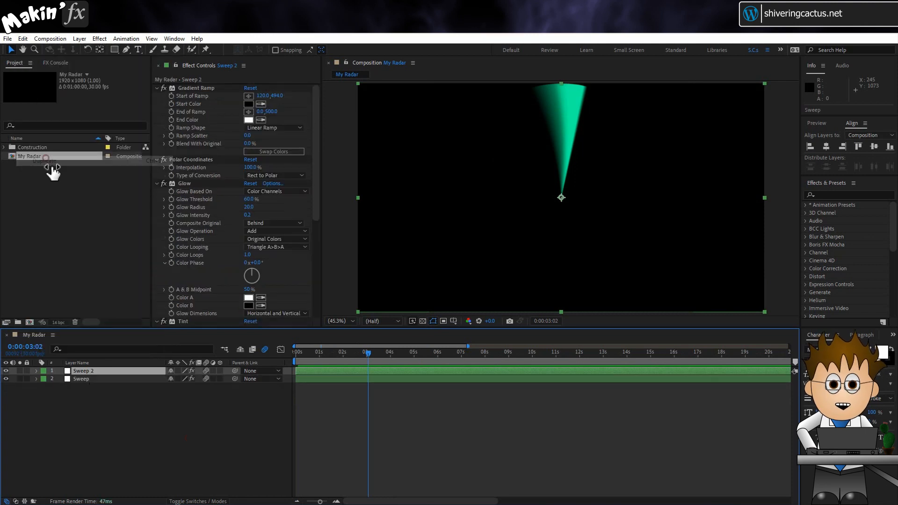
{"action": "key", "text": "Return"}
{"action": "type", "text": "Swee"}
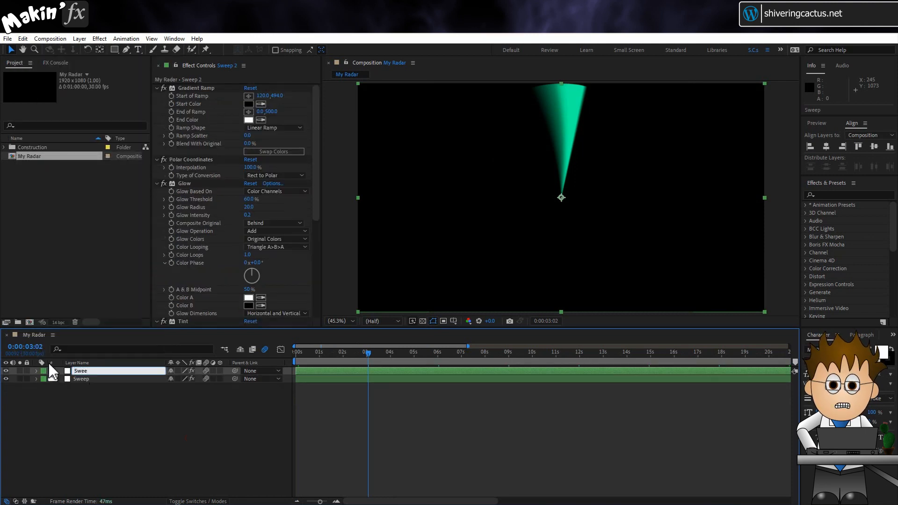
{"action": "type", "text": "p MATTE"}
{"action": "key", "text": "Return"}
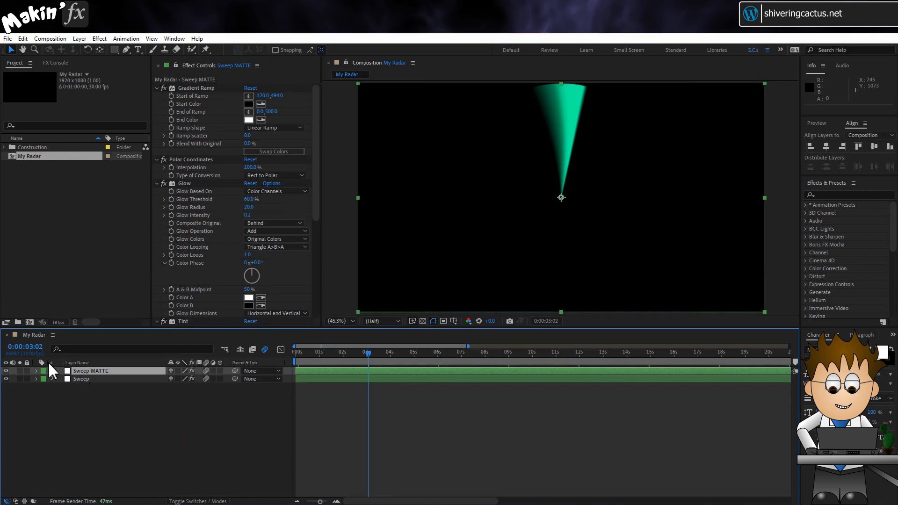
{"action": "left_click", "coordinate": [45, 372]}
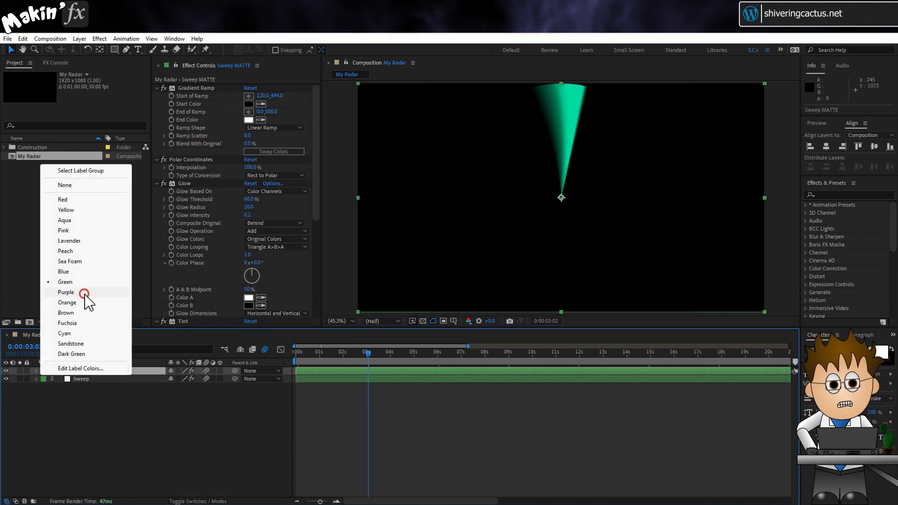
{"action": "left_click", "coordinate": [61, 293]}
- Delete the Glow and Tint effects from the Sweep MATTE layer
{"action": "left_click", "coordinate": [205, 183]}
{"action": "scroll", "coordinate": [209, 128], "scroll_direction": "down", "scroll_amount": 2}
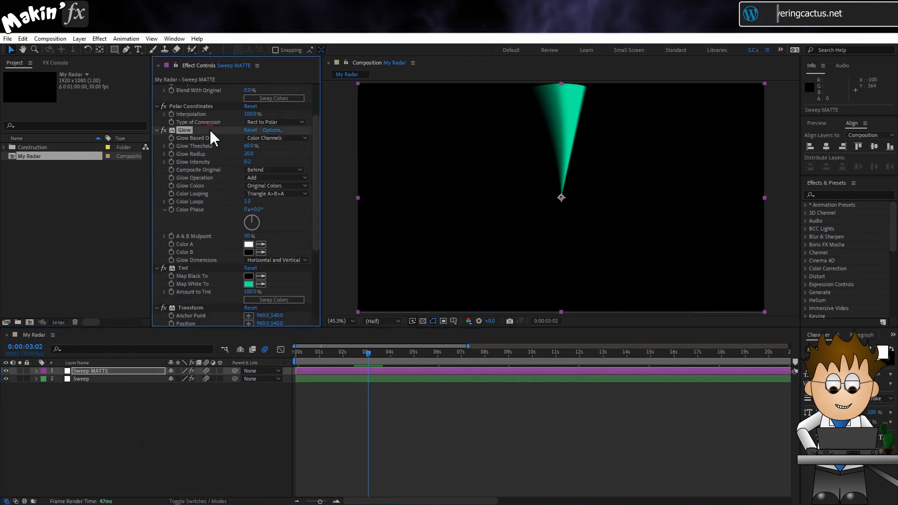
{"action": "key", "text": "Delete"}
{"action": "left_click", "coordinate": [195, 149]}
{"action": "key", "text": "Delete"}
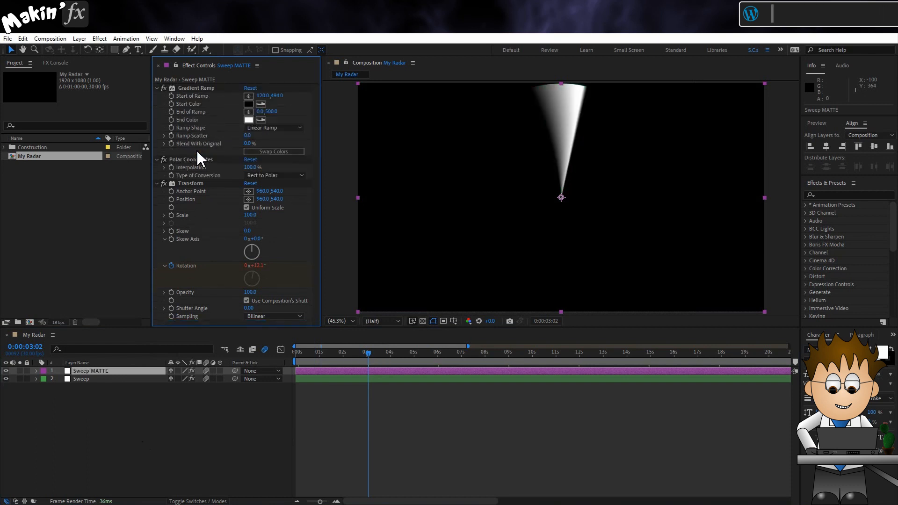
- Link Sweep MATTE's Transform effect Rotation to the Sweep layer's Rotation and remove the matte's own Rotation keyframes
{"action": "left_click", "coordinate": [197, 183]}
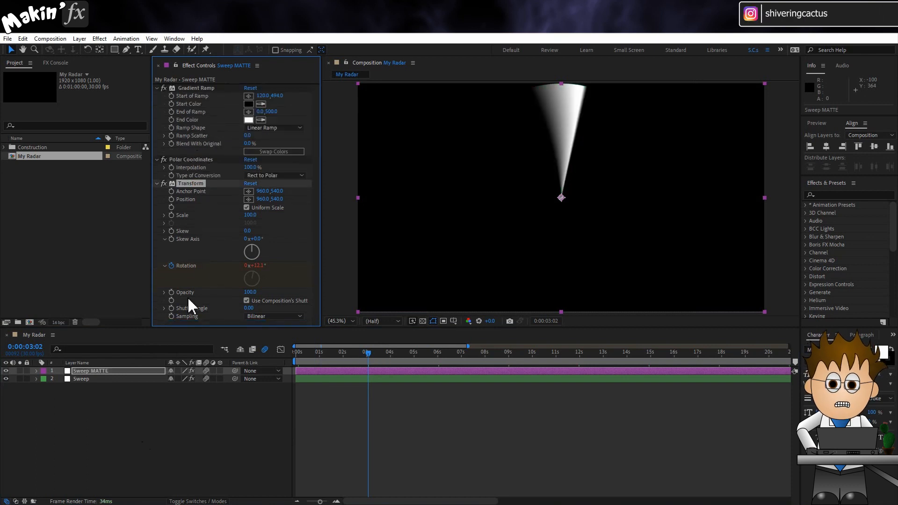
{"action": "key", "text": "u"}
{"action": "left_click", "coordinate": [142, 395]}
{"action": "key", "text": "u"}
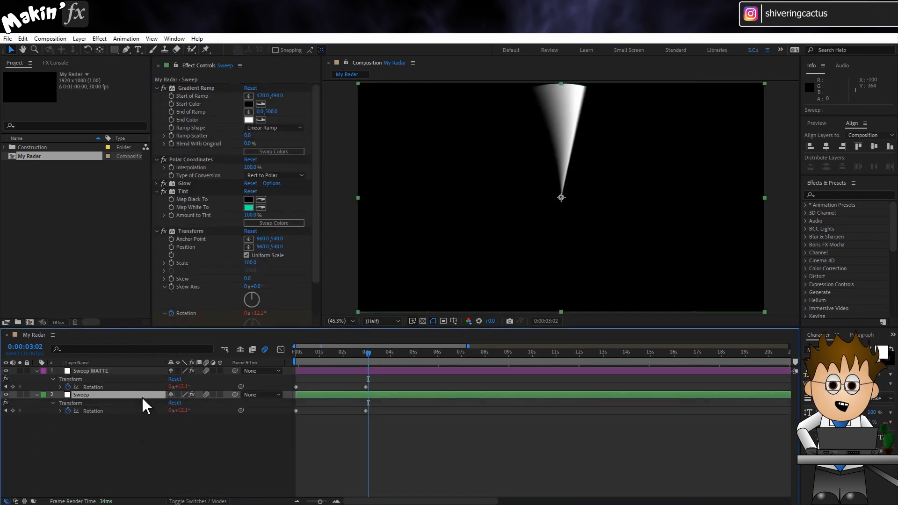
{"action": "left_click", "coordinate": [144, 448]}
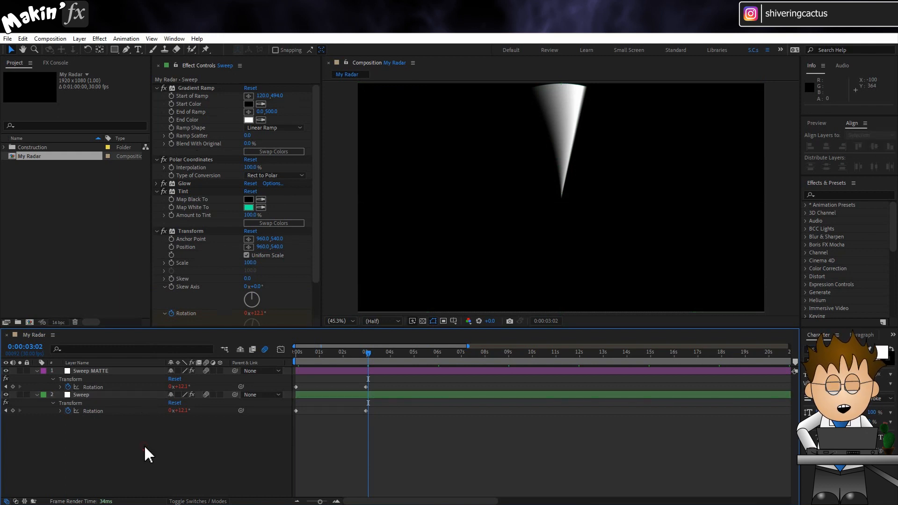
{"action": "left_click_drag", "start_coordinate": [240, 386], "coordinate": [96, 411]}
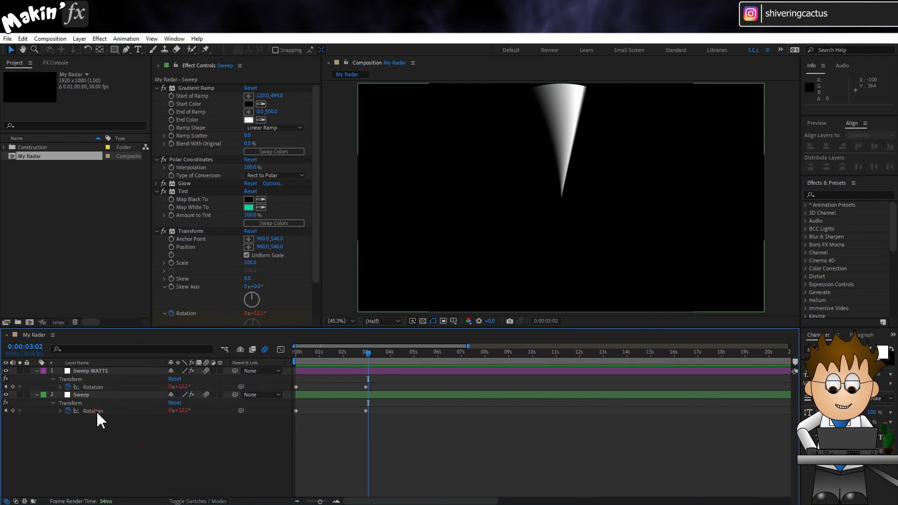
{"action": "left_click", "coordinate": [68, 387]}
{"action": "left_click", "coordinate": [106, 434]}
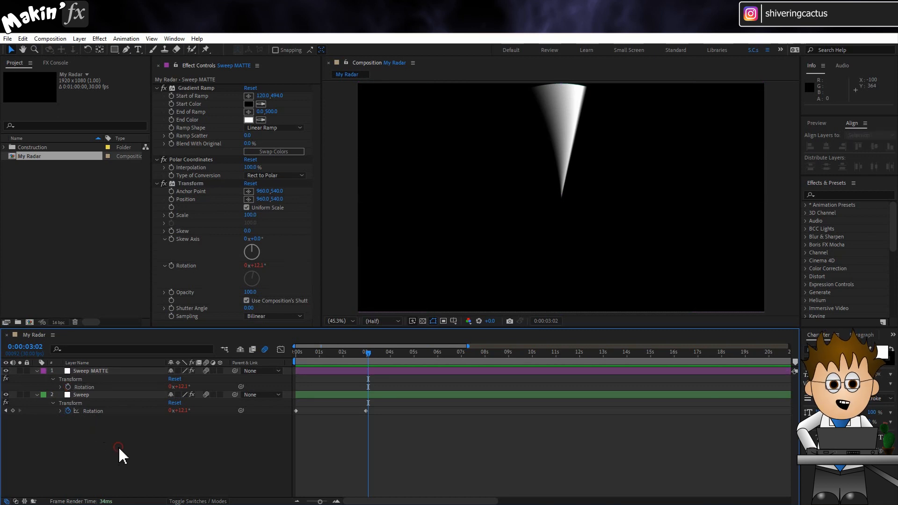
- Collapse both layers in the timeline and Sweep MATTE's Gradient Ramp, Polar Coordinates and Transform effect settings
{"action": "left_click", "coordinate": [100, 370]}
{"action": "left_click", "coordinate": [37, 371]}
{"action": "left_click", "coordinate": [37, 379]}
{"action": "left_click", "coordinate": [41, 396]}
{"action": "left_click", "coordinate": [156, 88]}
{"action": "left_click", "coordinate": [156, 96]}
{"action": "left_click", "coordinate": [157, 104]}
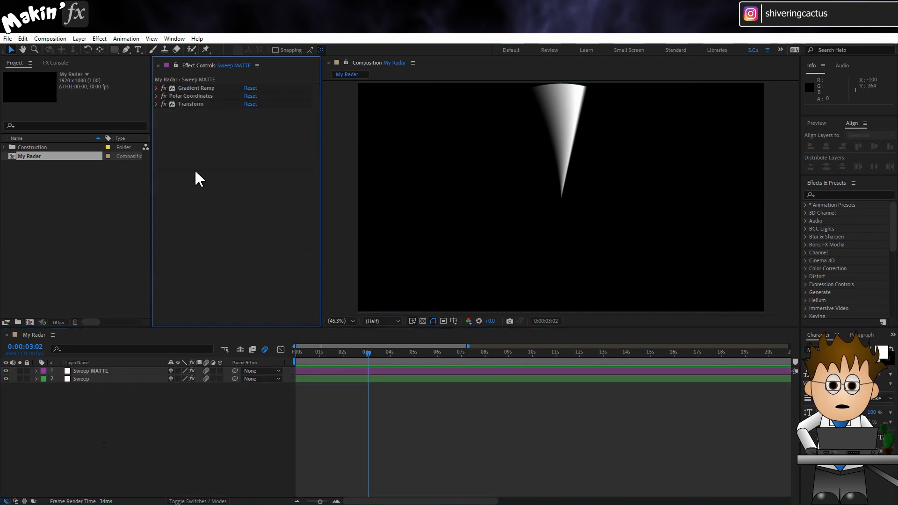
- Set the Sweep MATTE layer's Gradient Ramp Start of Ramp to 960, 500
{"action": "left_click", "coordinate": [156, 88]}
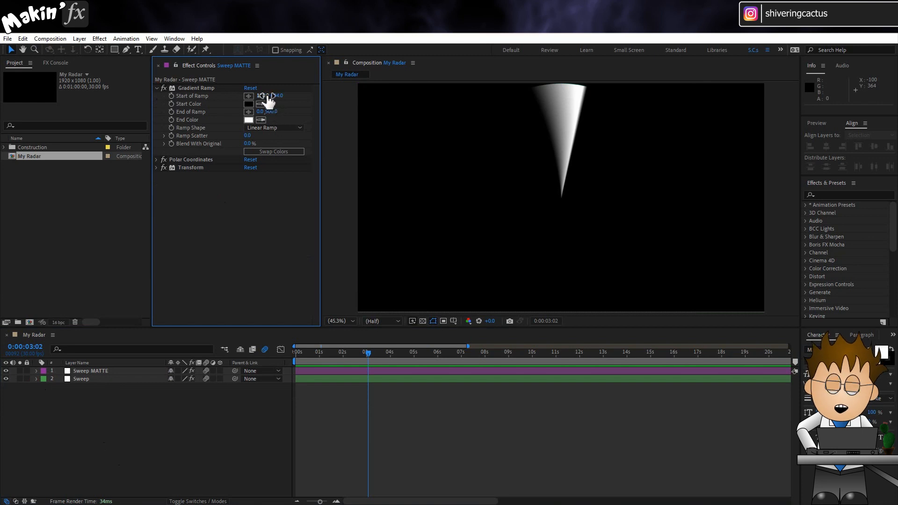
{"action": "left_click_drag", "start_coordinate": [265, 96], "coordinate": [699, 150]}
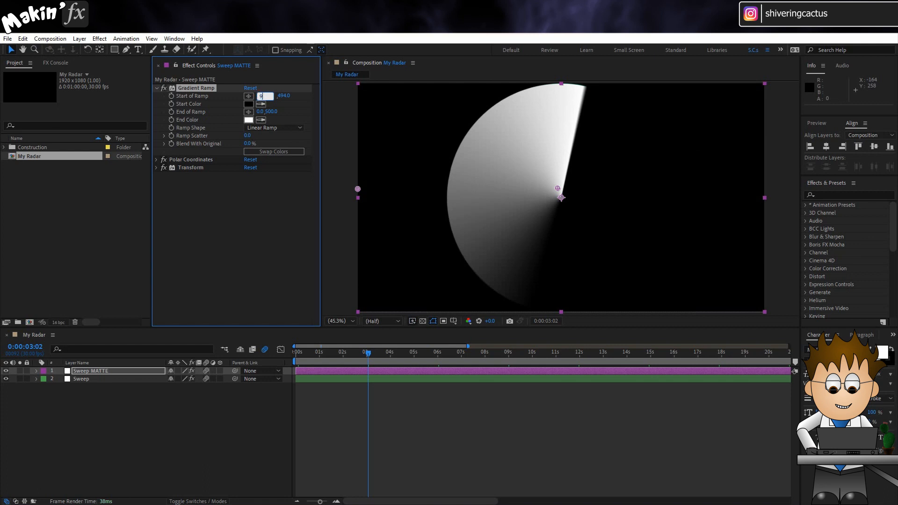
{"action": "key", "text": "Return"}
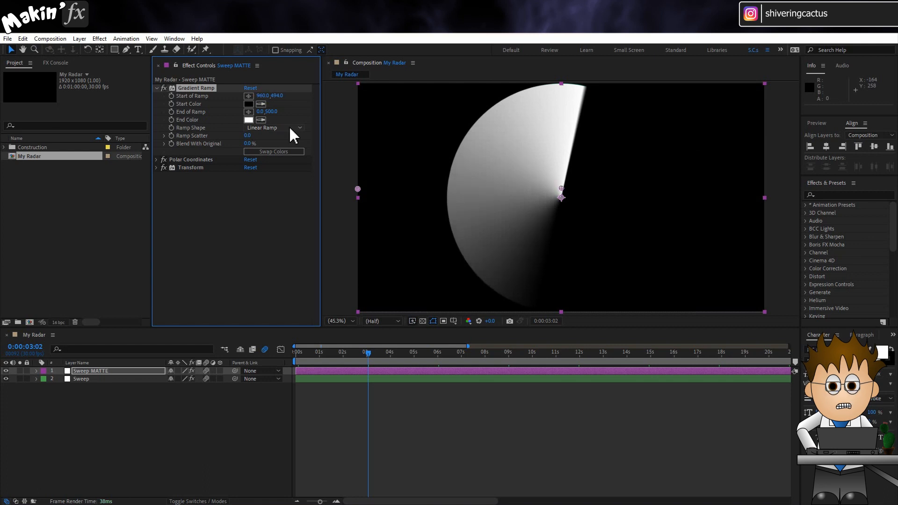
{"action": "left_click", "coordinate": [130, 457]}
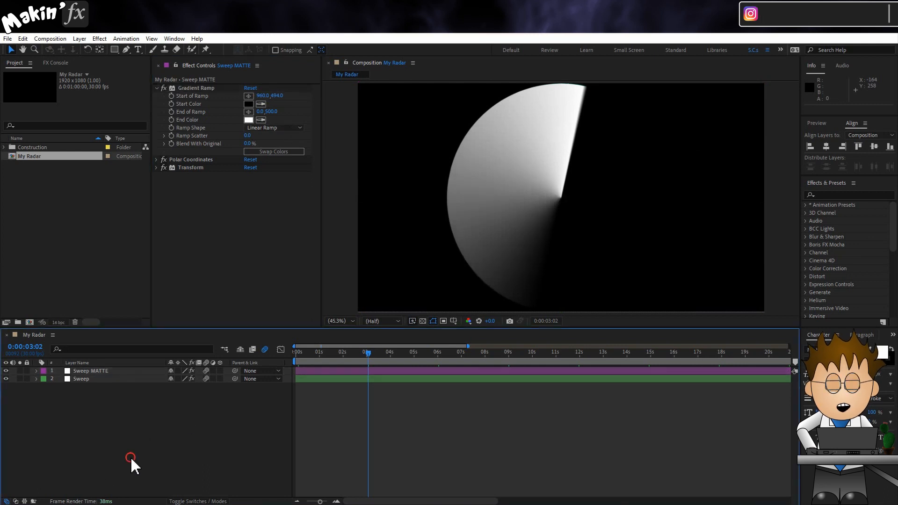
{"action": "left_click", "coordinate": [278, 96]}
{"action": "type", "text": "500"}
{"action": "key", "text": "Return"}
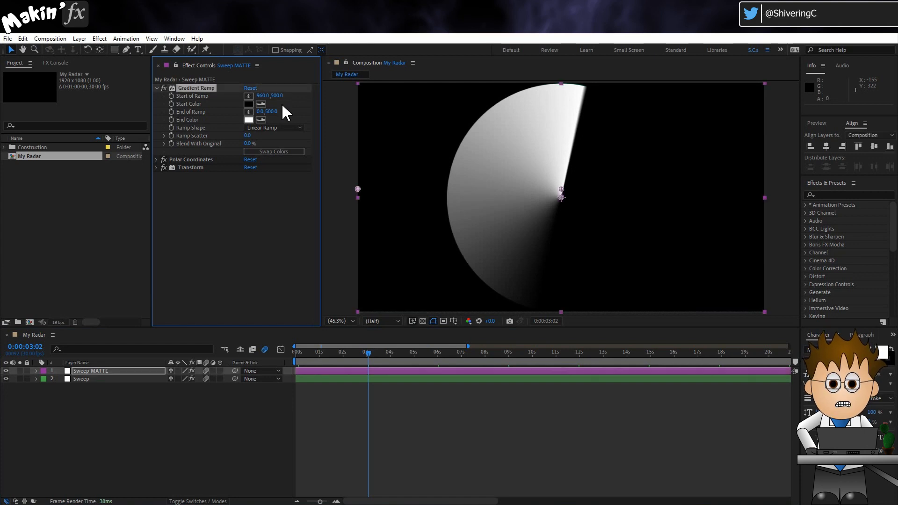
- Create a composition-size white solid at the start of the timeline and name the layer blip
{"action": "left_click_drag", "start_coordinate": [331, 356], "coordinate": [281, 352]}
{"action": "left_click", "coordinate": [92, 426]}
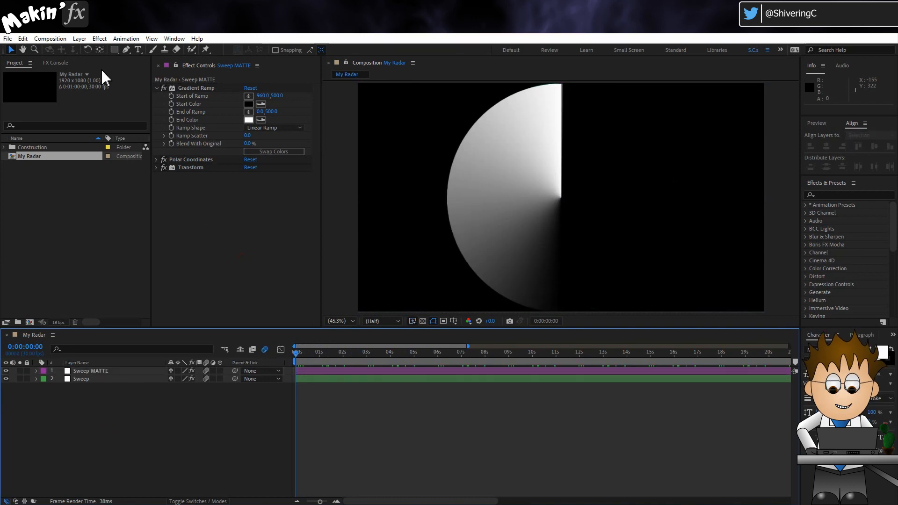
{"action": "left_click", "coordinate": [84, 39]}
{"action": "mouse_move", "coordinate": [197, 51]}
{"action": "left_click", "coordinate": [274, 60]}
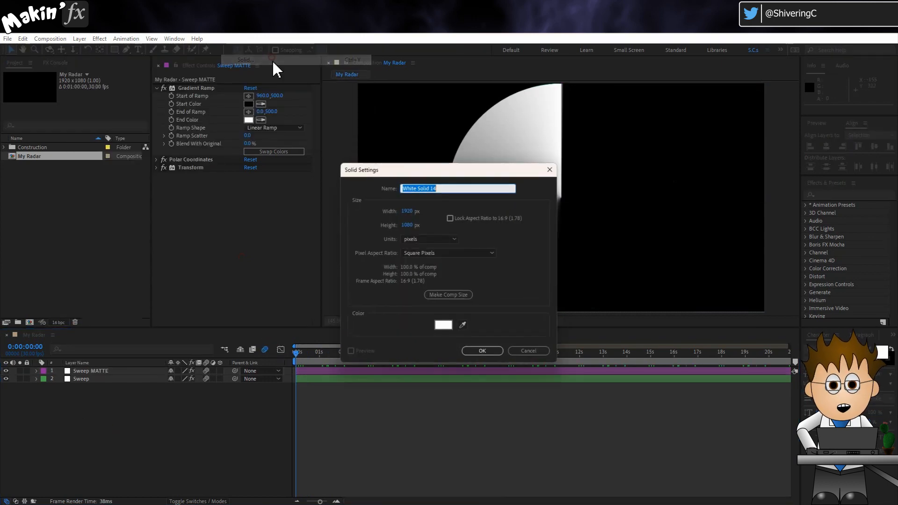
{"action": "left_click", "coordinate": [481, 352]}
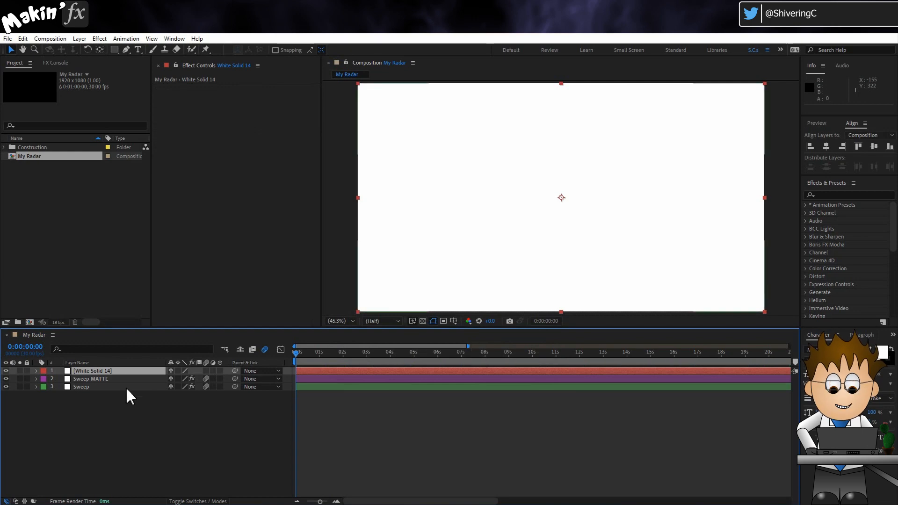
{"action": "key", "text": "Return"}
{"action": "type", "text": "blip"}
{"action": "key", "text": "Return"}
- Apply the Circle effect to the blip layer and set its radius to 8
{"action": "left_click", "coordinate": [100, 39]}
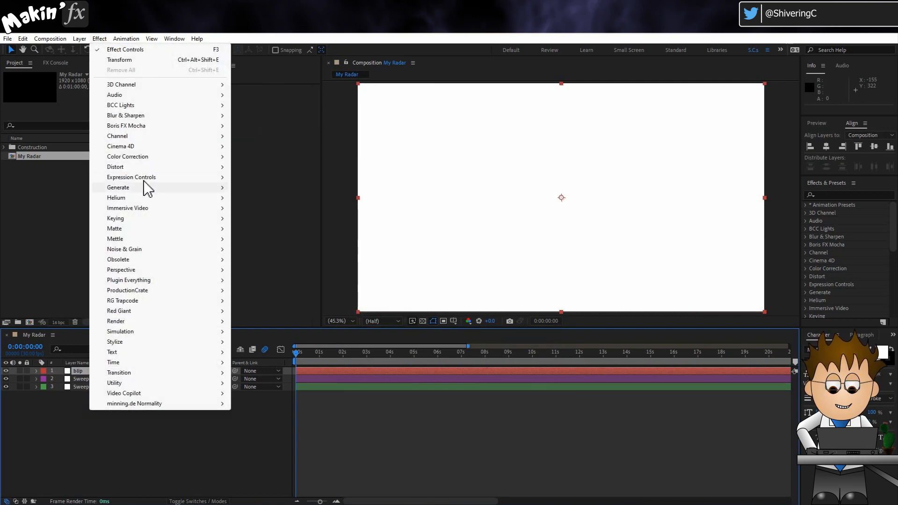
{"action": "mouse_move", "coordinate": [150, 187]}
{"action": "left_click", "coordinate": [262, 310]}
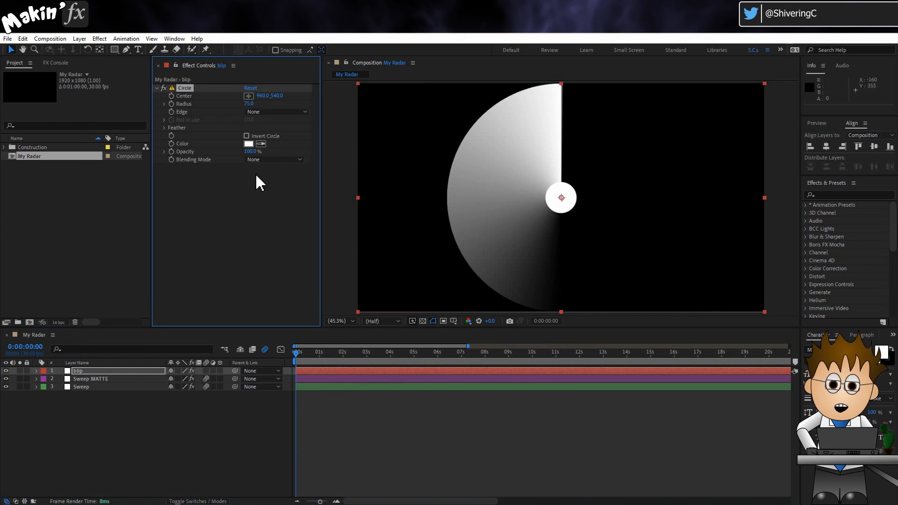
{"action": "left_click", "coordinate": [248, 104]}
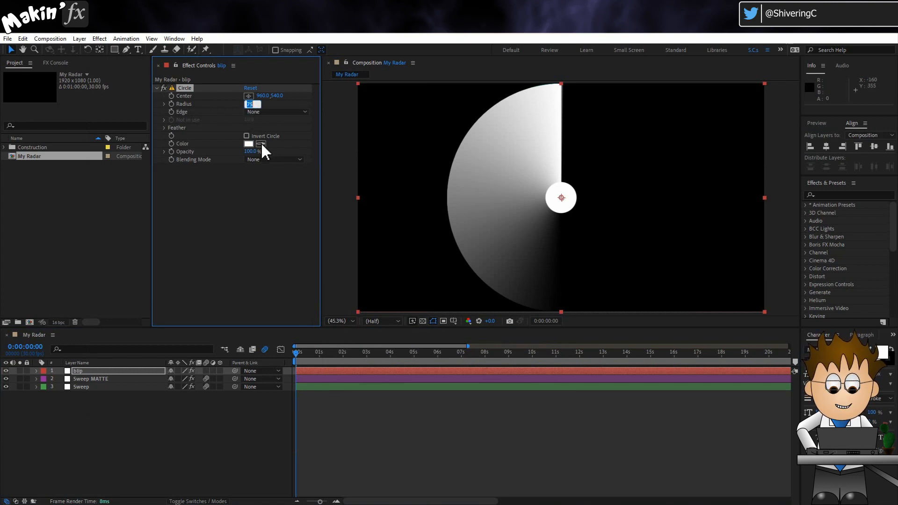
{"action": "type", "text": "8"}
{"action": "key", "text": "Return"}
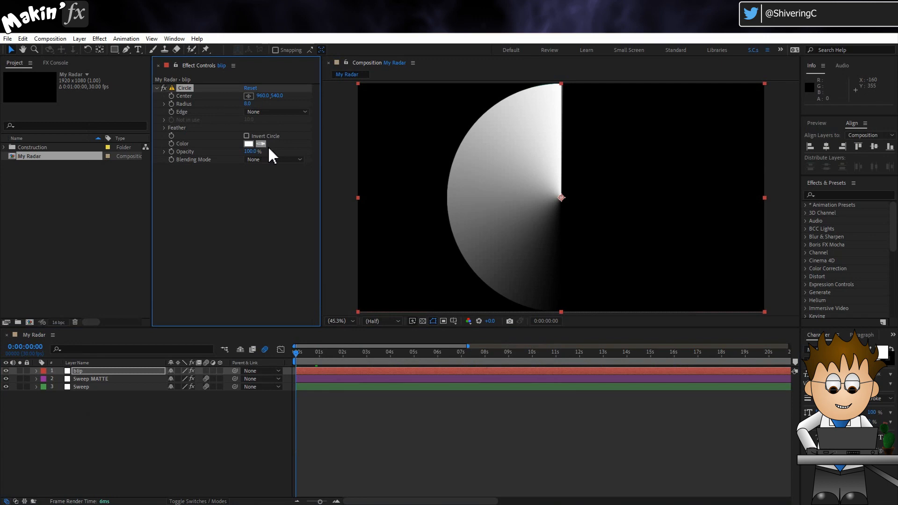
- Solo the blip layer to inspect the small circle up close
{"action": "left_click", "coordinate": [477, 173]}
{"action": "key", "text": "slash"}
{"action": "left_click", "coordinate": [20, 371]}
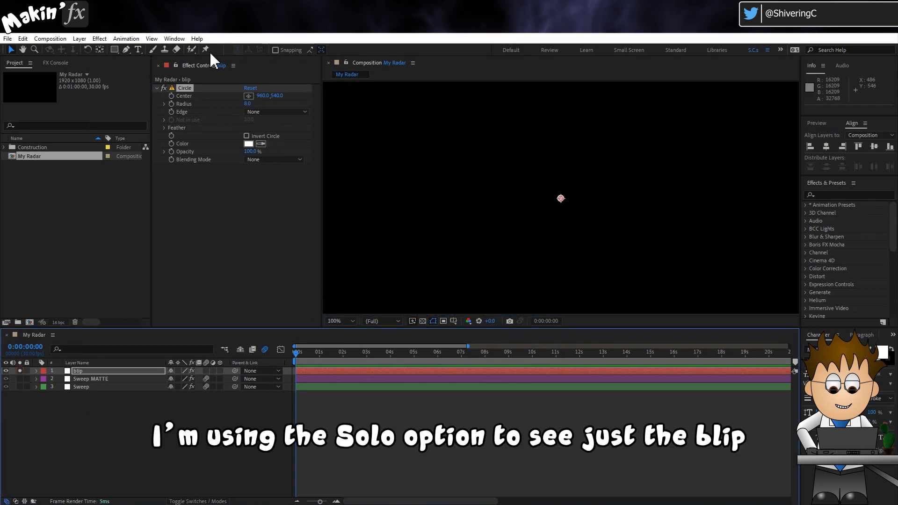
{"action": "key", "text": "period"}
{"action": "key", "text": "period"}
{"action": "key", "text": "period"}
- Apply a Glow effect to the blip layer with Glow Radius 16 and Glow Intensity 5
{"action": "left_click", "coordinate": [95, 39]}
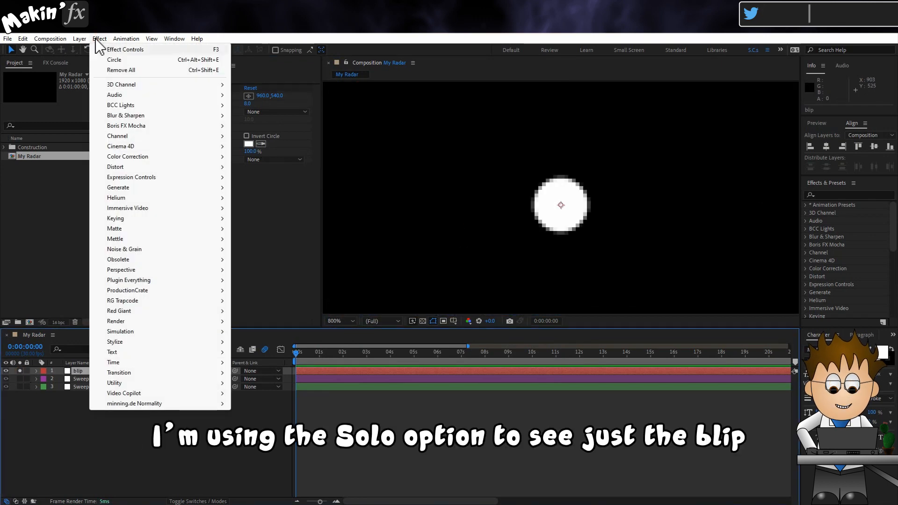
{"action": "left_click", "coordinate": [143, 342]}
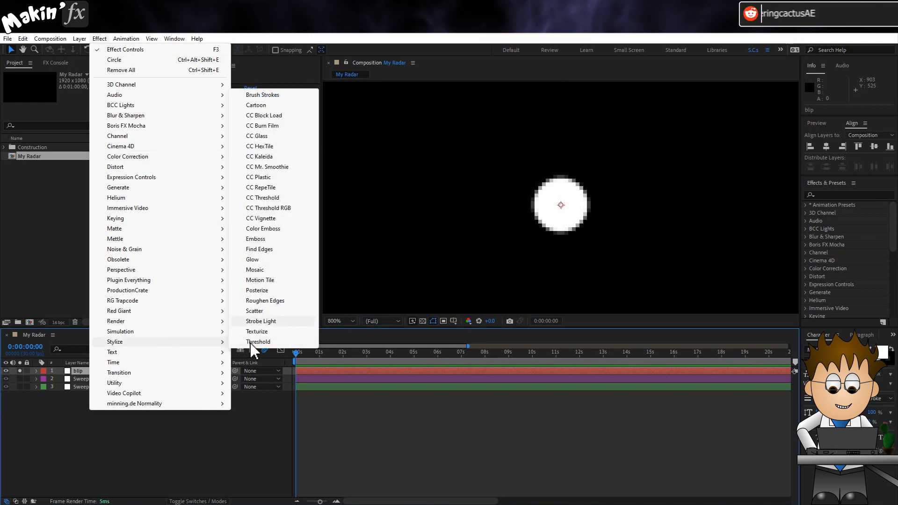
{"action": "left_click", "coordinate": [272, 260]}
{"action": "left_click", "coordinate": [256, 192]}
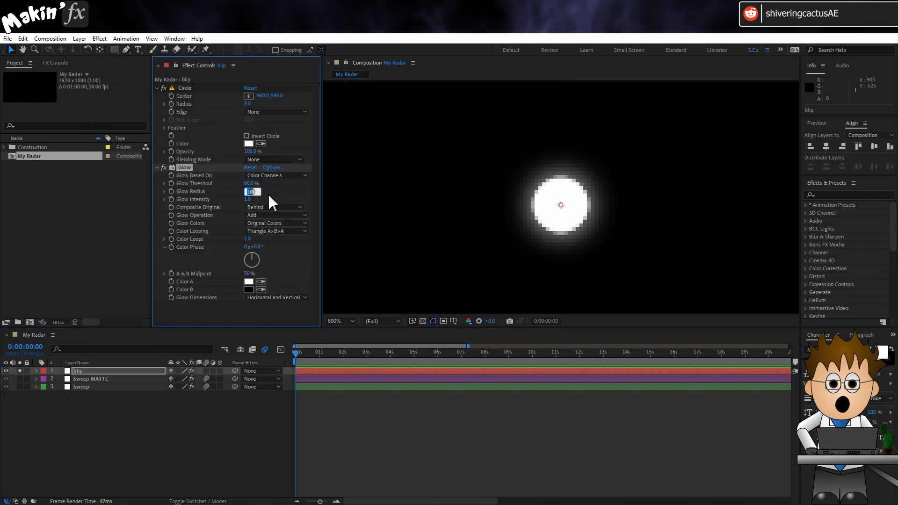
{"action": "type", "text": "16"}
{"action": "key", "text": "Return"}
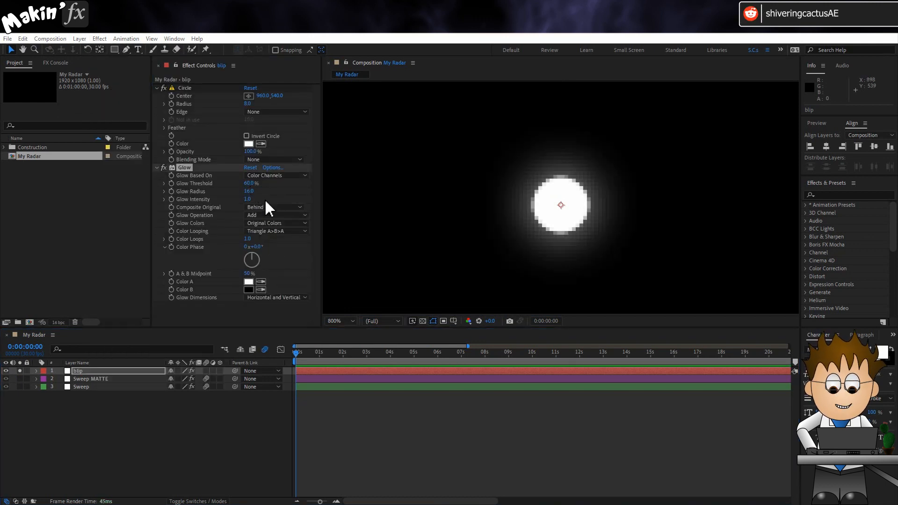
{"action": "left_click", "coordinate": [248, 199]}
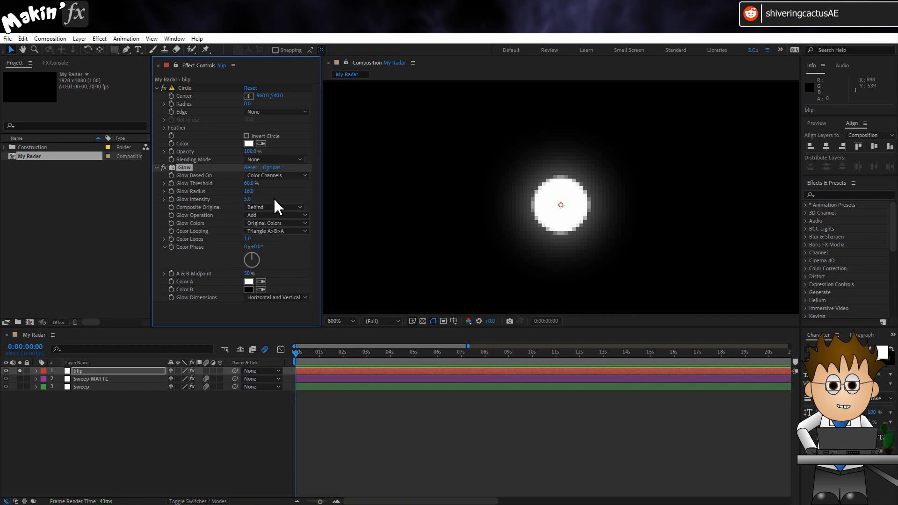
{"action": "left_click", "coordinate": [285, 272]}
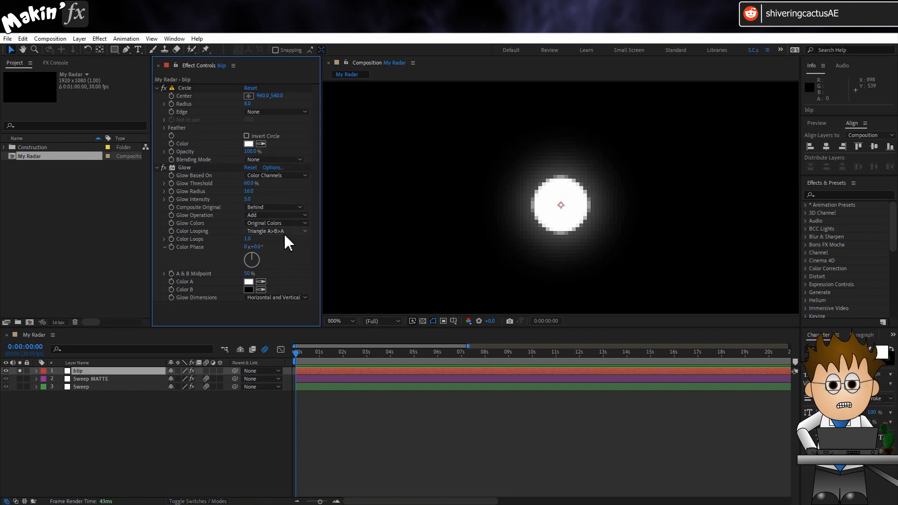
- Set the blip's Glow Composite Original to None and its Glow Colors to A & B Colors
{"action": "left_click", "coordinate": [286, 206]}
{"action": "left_click", "coordinate": [284, 239]}
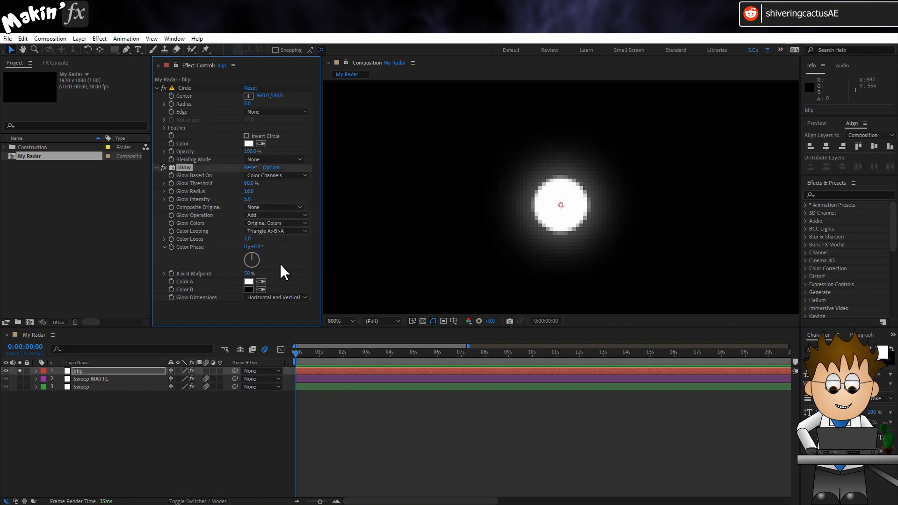
{"action": "left_click", "coordinate": [290, 224]}
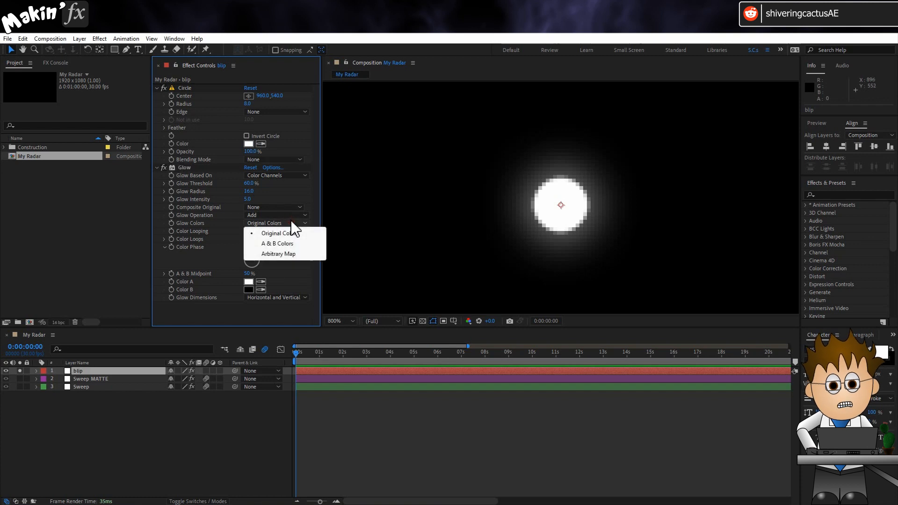
{"action": "left_click", "coordinate": [290, 239]}
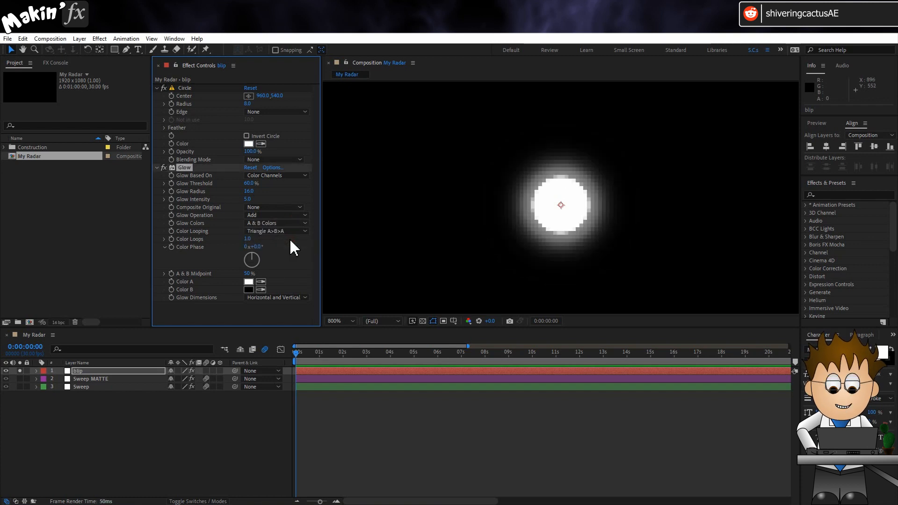
- Set the blip glow's Color A to #00FFA2
{"action": "left_click", "coordinate": [249, 283]}
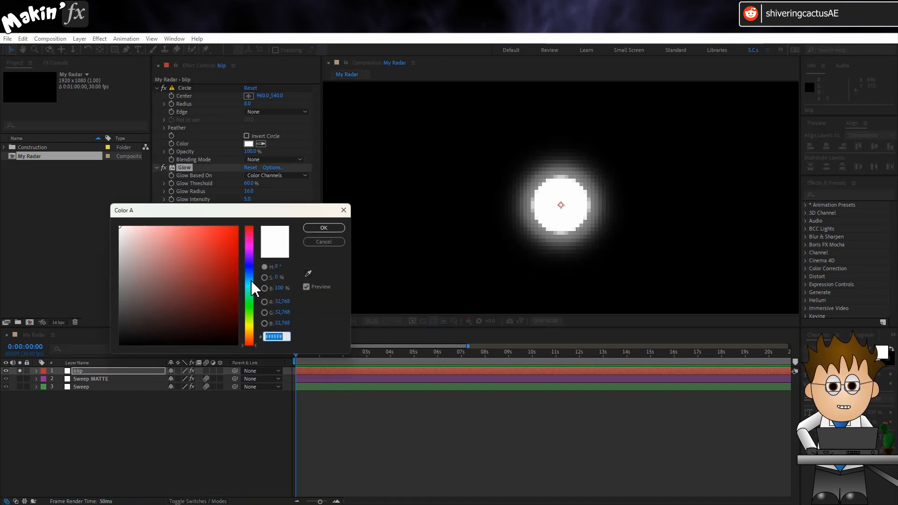
{"action": "type", "text": "00FF"}
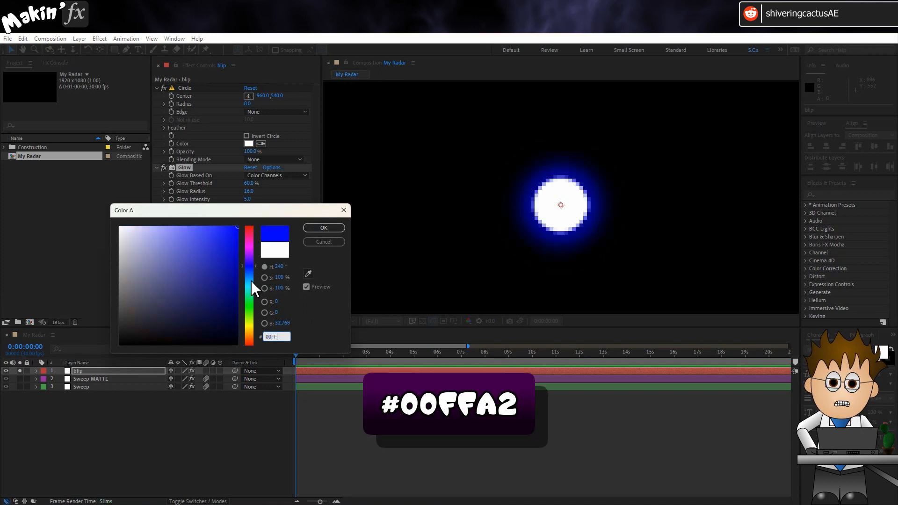
{"action": "type", "text": "A2"}
{"action": "left_click", "coordinate": [323, 227]}
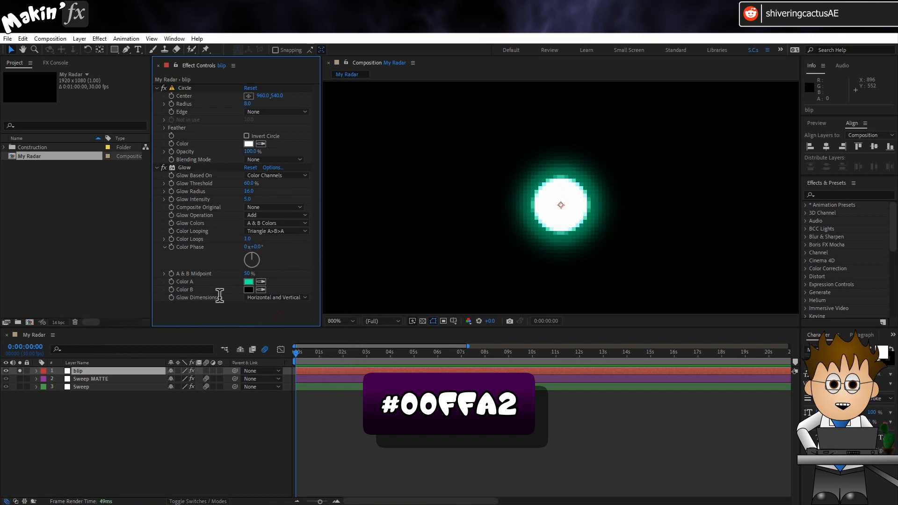
- Move the blip up and to the left of the composition centre and turn off its solo
{"action": "left_click", "coordinate": [98, 369]}
{"action": "scroll", "coordinate": [404, 234], "scroll_direction": "down", "scroll_amount": 2}
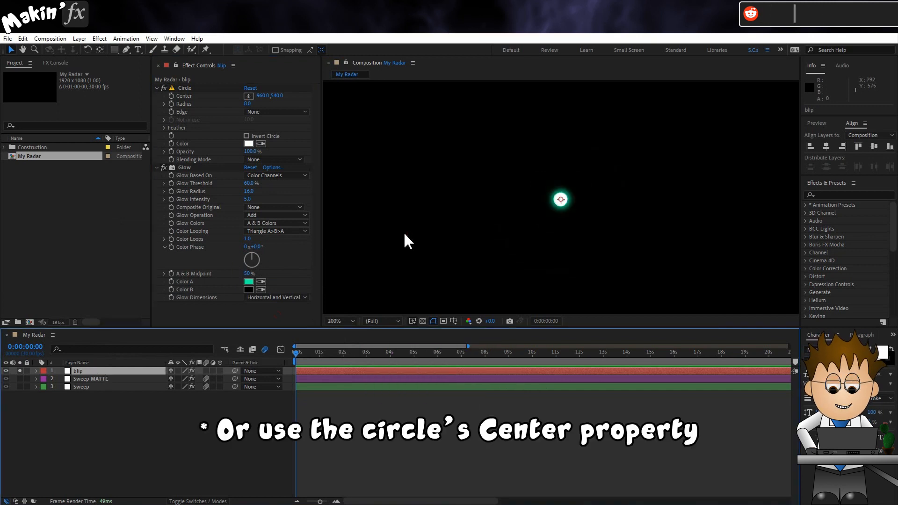
{"action": "left_click_drag", "start_coordinate": [594, 232], "coordinate": [473, 201]}
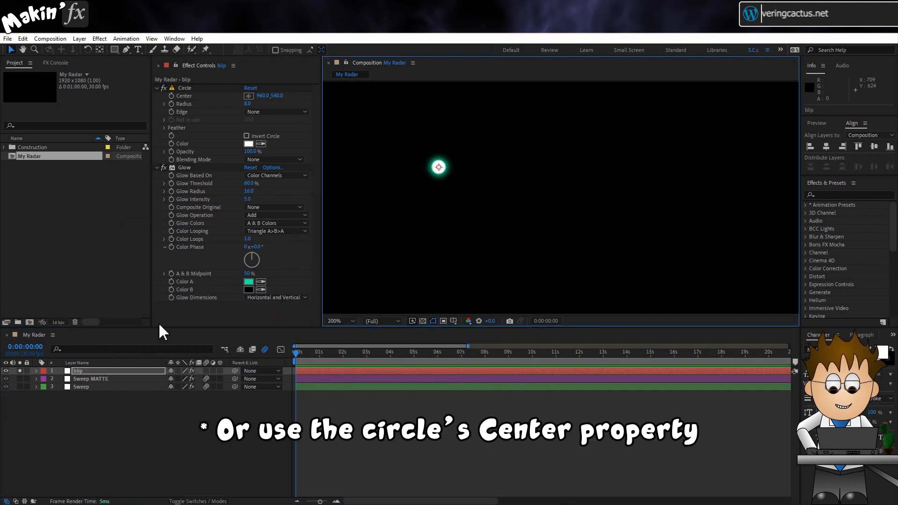
{"action": "left_click", "coordinate": [339, 321]}
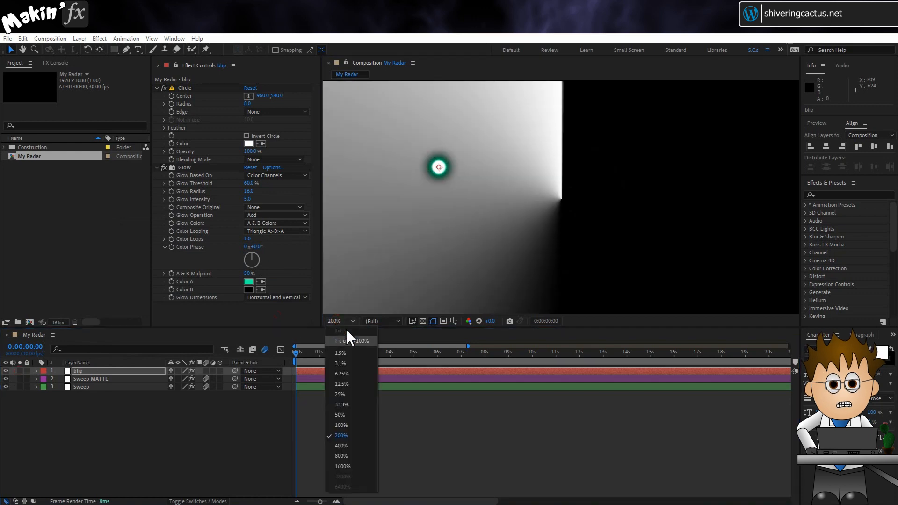
{"action": "left_click", "coordinate": [353, 342]}
- Hide the Sweep MATTE layer, move it to the bottom of the layer stack and lock it
{"action": "left_click", "coordinate": [97, 422]}
{"action": "left_click", "coordinate": [7, 380]}
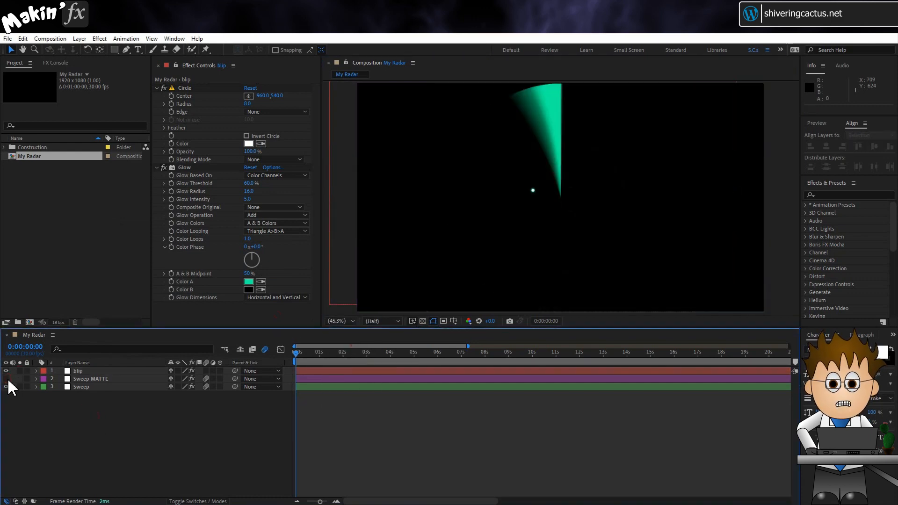
{"action": "left_click_drag", "start_coordinate": [103, 377], "coordinate": [97, 399]}
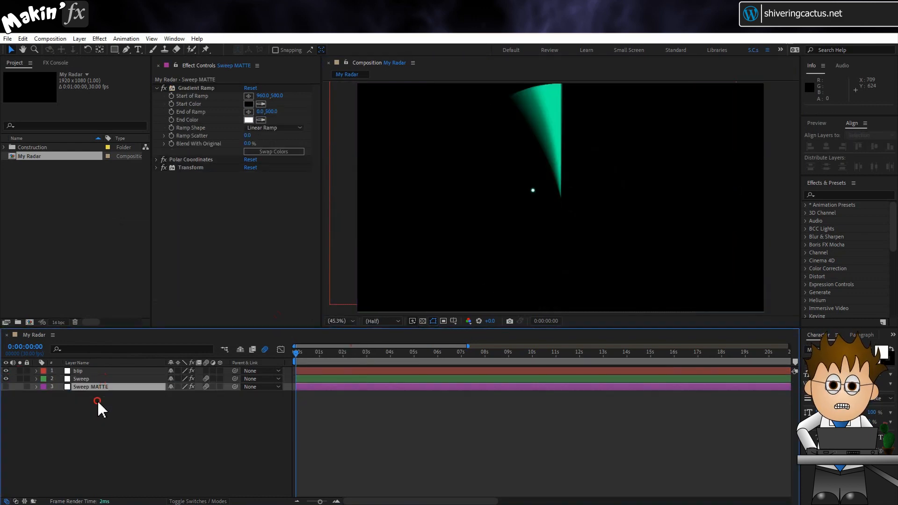
{"action": "left_click", "coordinate": [26, 387]}
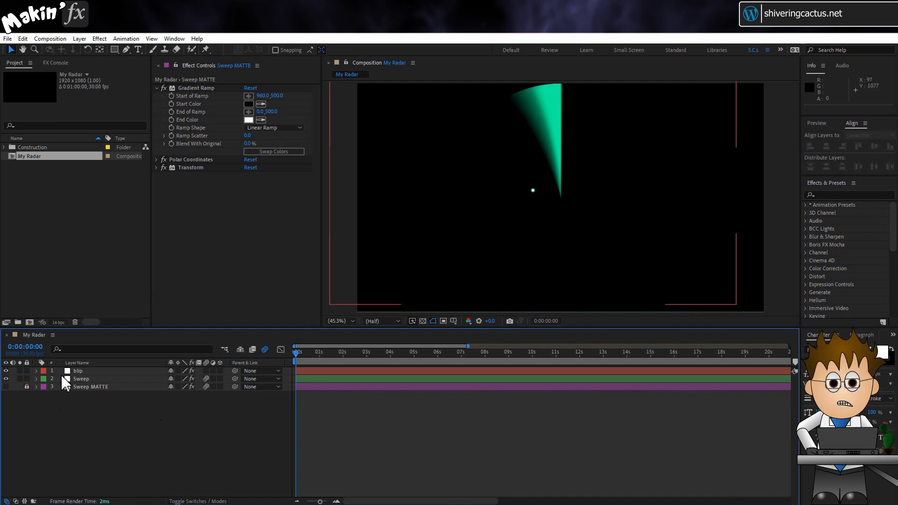
- Switch to the browser and read the CreativeCow thread about an expression that freezes a layer's position while it is visible
{"action": "left_click", "coordinate": [76, 371]}
{"action": "scroll", "coordinate": [97, 184], "scroll_direction": "down", "scroll_amount": 5}
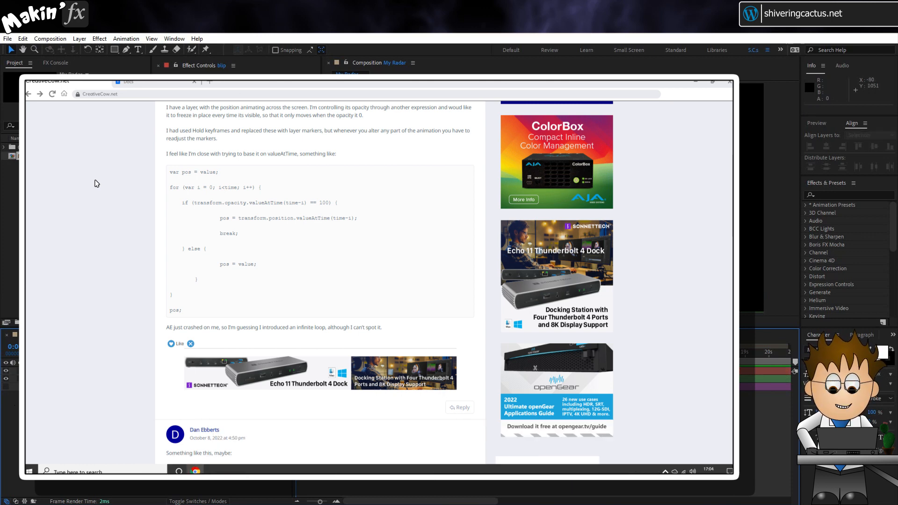
{"action": "scroll", "coordinate": [96, 184], "scroll_direction": "down", "scroll_amount": 7}
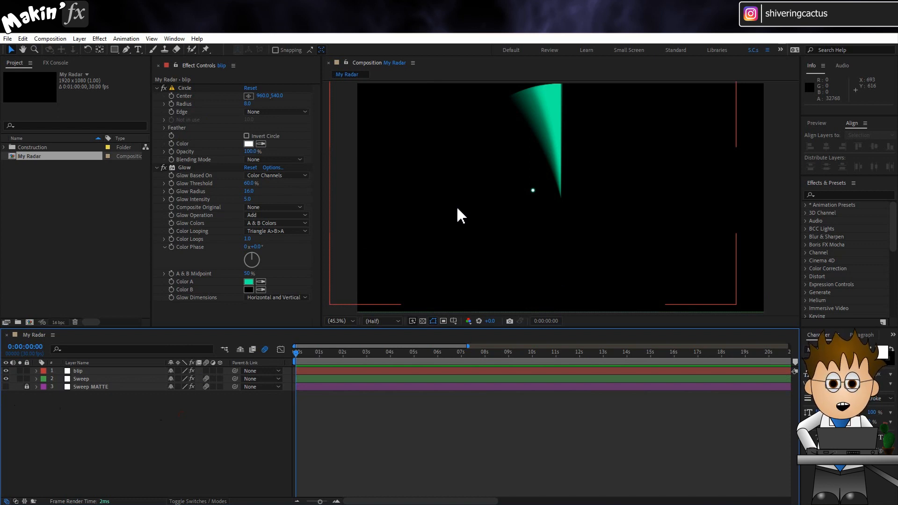
- Place the blip just left of the sweep at about 662, 174 and set a Position keyframe at 0:00:00:00
{"action": "left_click", "coordinate": [70, 371]}
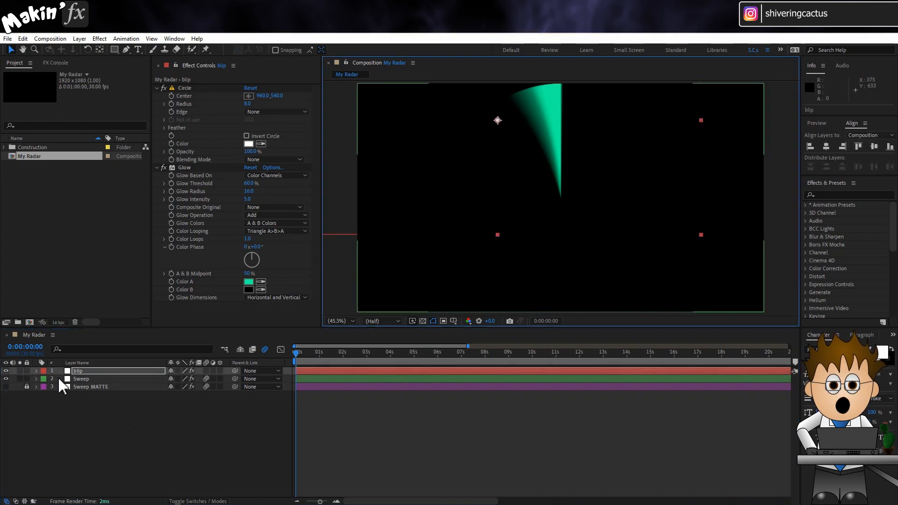
{"action": "key", "text": "p"}
{"action": "left_click", "coordinate": [57, 379]}
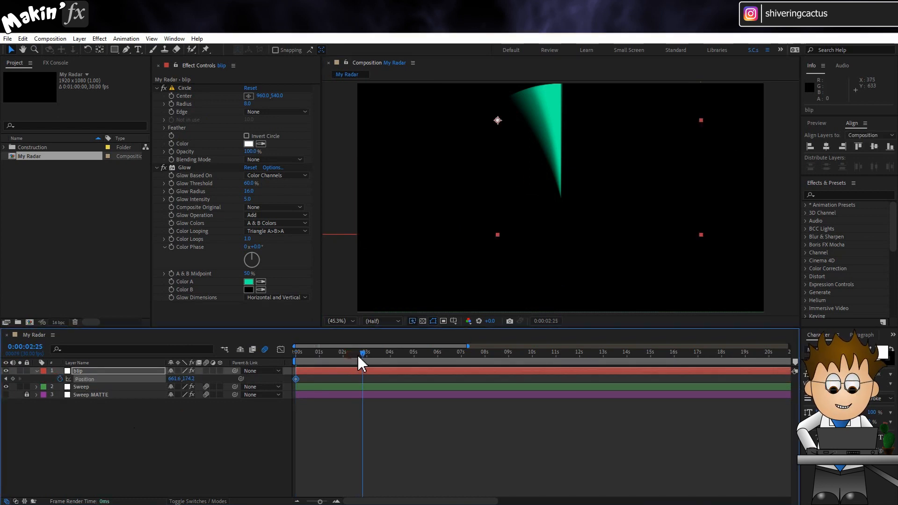
- At 0:00:06:16, move the blip to about 885, 843 below the centre and bend its motion path into an S-curve
{"action": "left_click_drag", "start_coordinate": [363, 364], "coordinate": [454, 372]}
{"action": "mouse_move", "coordinate": [517, 149]}
{"action": "left_mouse_down"}
{"action": "mouse_move", "coordinate": [521, 216]}
{"action": "mouse_move", "coordinate": [564, 290]}
{"action": "left_mouse_up"}
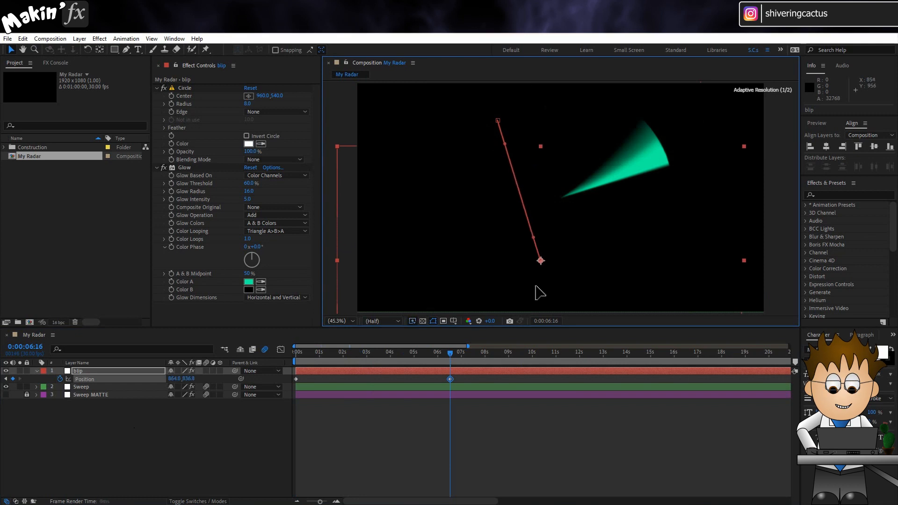
{"action": "left_click_drag", "start_coordinate": [498, 149], "coordinate": [480, 160]}
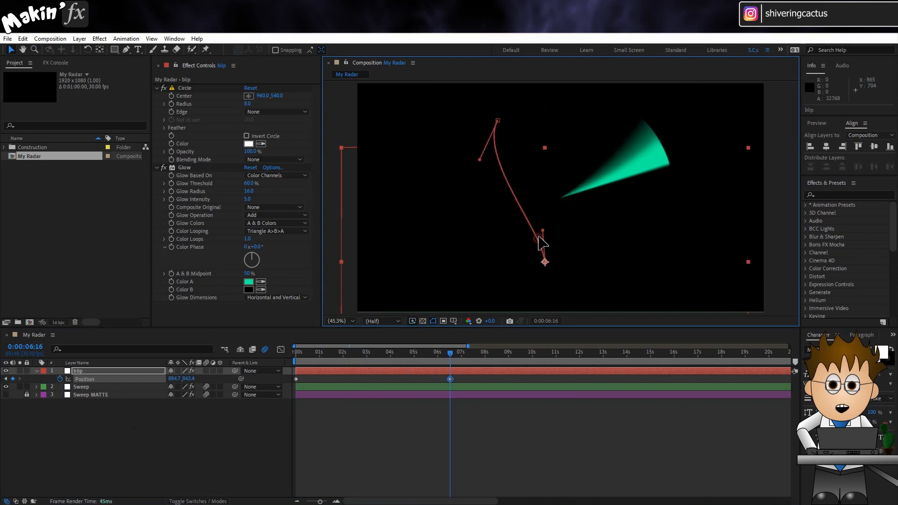
{"action": "left_click_drag", "start_coordinate": [538, 237], "coordinate": [552, 222]}
- Return to the first frame and assign the Sweep MATTE layer as the blip layer's track matte
{"action": "key", "text": "Home"}
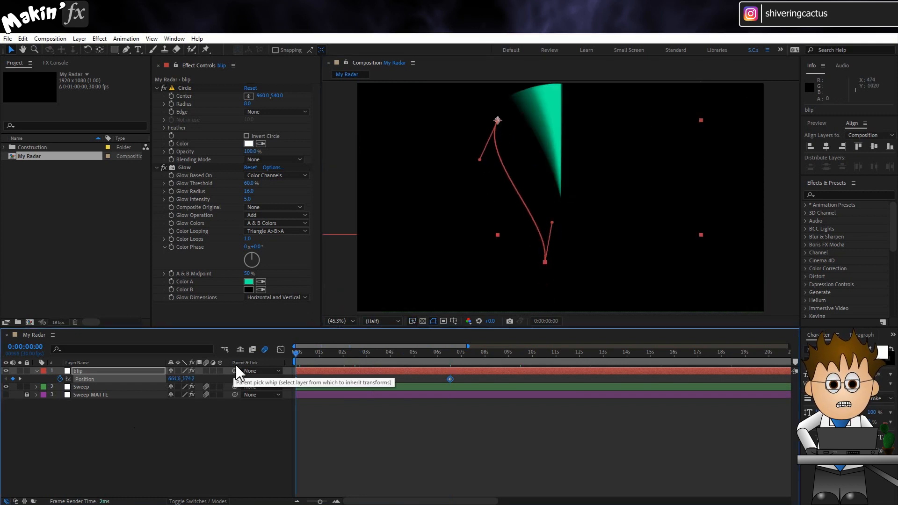
{"action": "left_click", "coordinate": [214, 501]}
{"action": "left_click", "coordinate": [222, 371]}
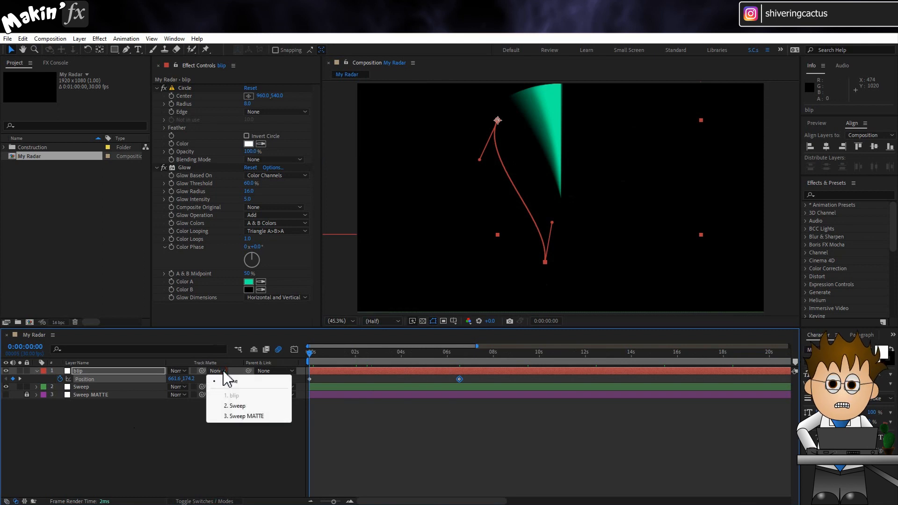
{"action": "left_click", "coordinate": [248, 416]}
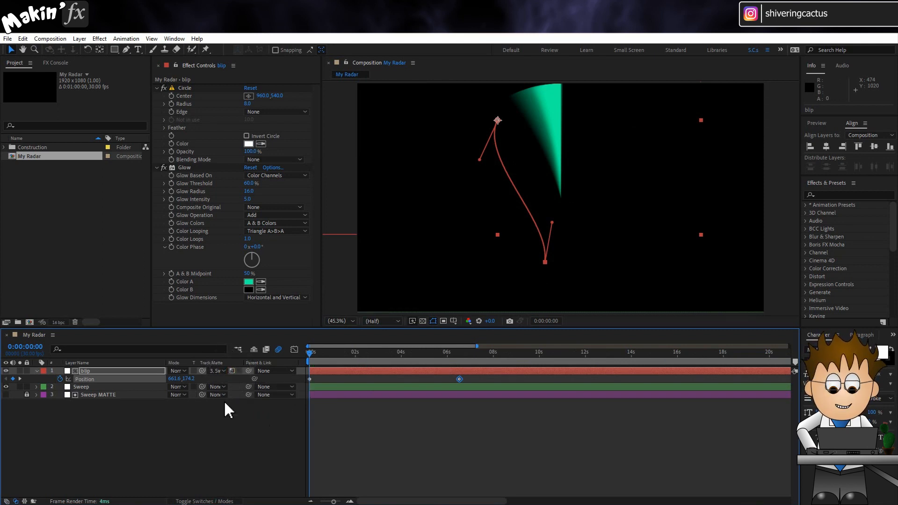
- Add intermediate Position keyframes to the blip at 0:00:02:12 and just before the 5-second mark
{"action": "left_click_drag", "start_coordinate": [311, 358], "coordinate": [367, 353]}
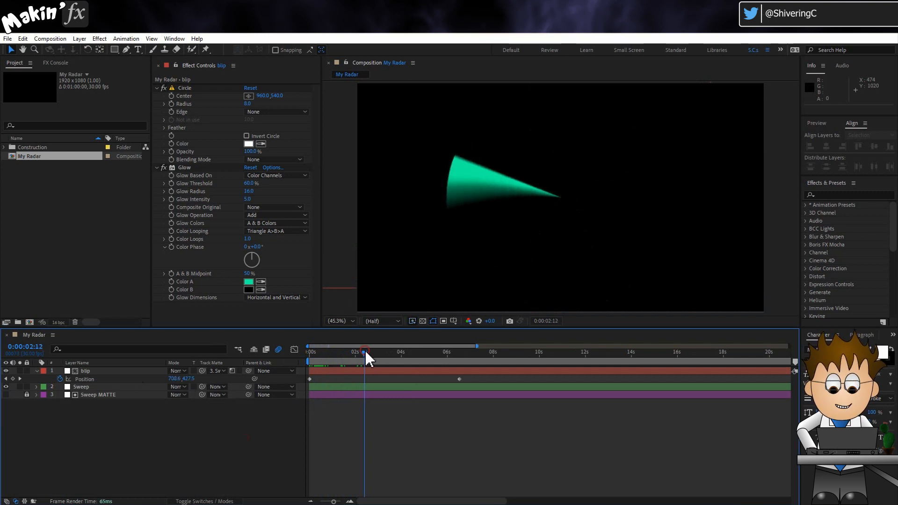
{"action": "left_click", "coordinate": [13, 379]}
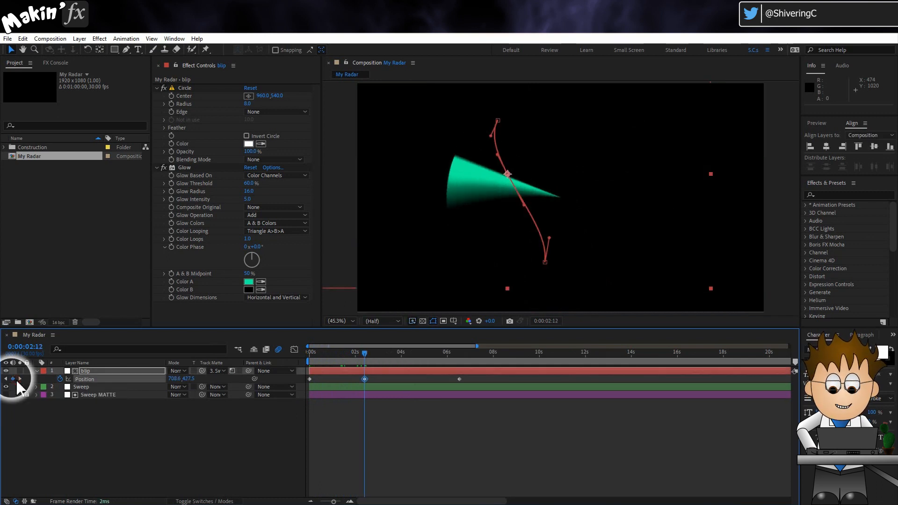
{"action": "left_click_drag", "start_coordinate": [365, 356], "coordinate": [464, 360]}
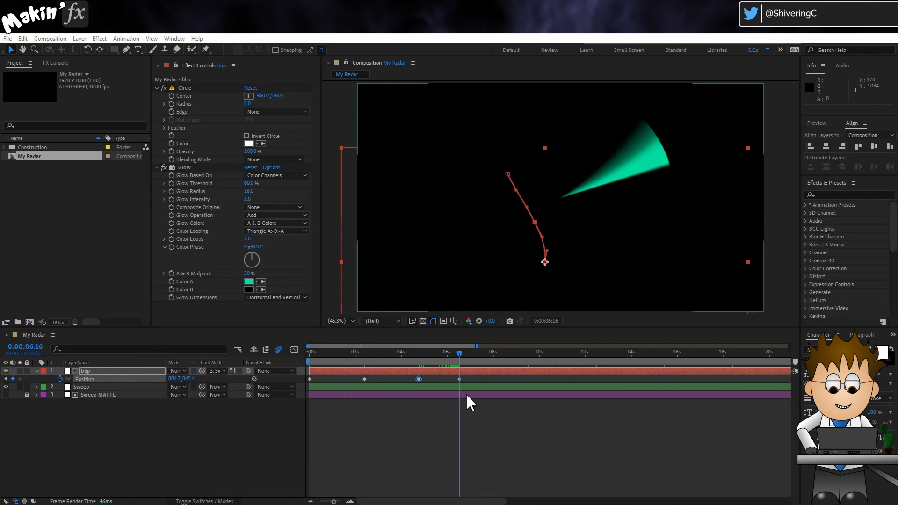
- Convert all four of the blip's Position keyframes to hold keyframes
{"action": "left_click_drag", "start_coordinate": [466, 393], "coordinate": [293, 379]}
{"action": "right_click", "coordinate": [310, 379]}
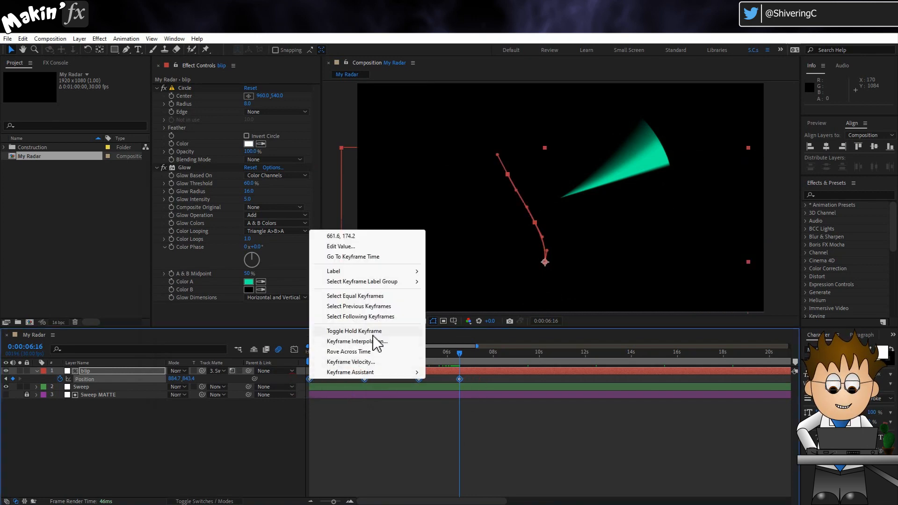
{"action": "left_click", "coordinate": [388, 331]}
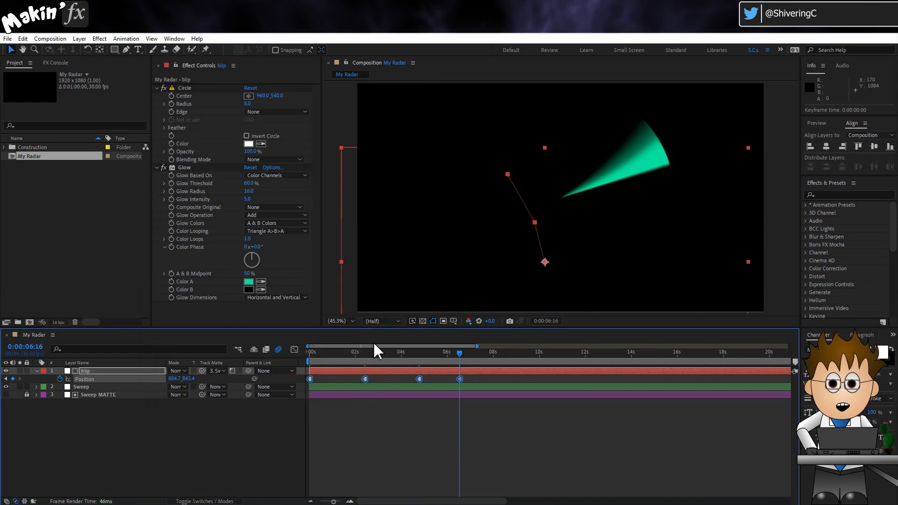
- Preview the radar animation from the first frame to check the blip's held positions
{"action": "left_click", "coordinate": [342, 352]}
{"action": "key", "text": "Home"}
{"action": "left_click", "coordinate": [139, 461]}
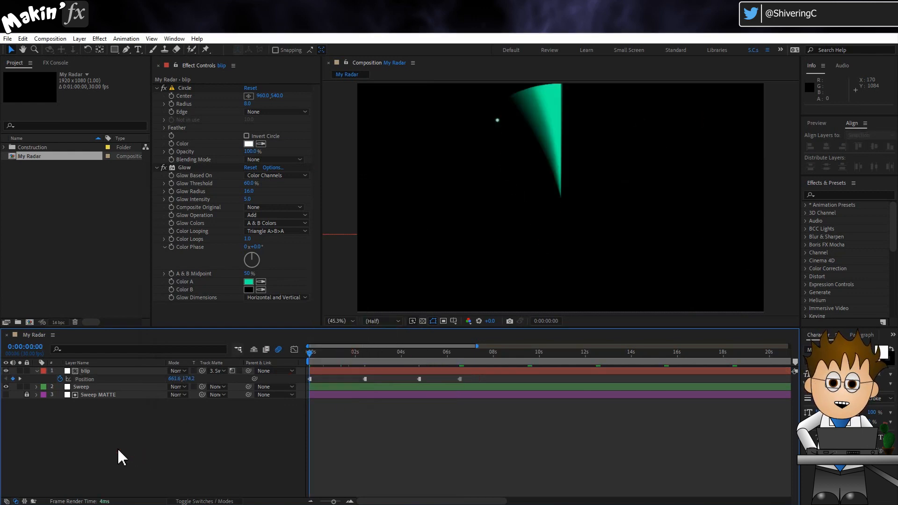
{"action": "key", "text": "space"}
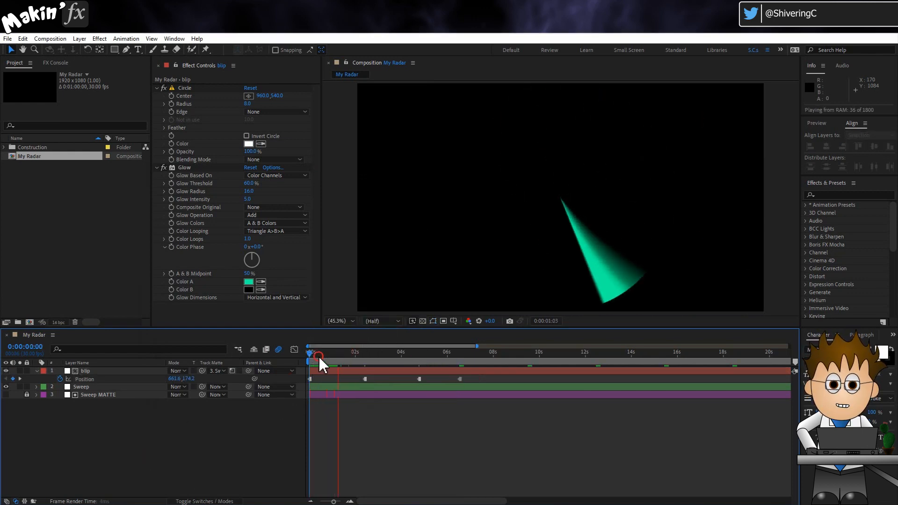
{"action": "key", "text": "space"}
- Set the blip layer's blending mode to Add
{"action": "left_click", "coordinate": [220, 501]}
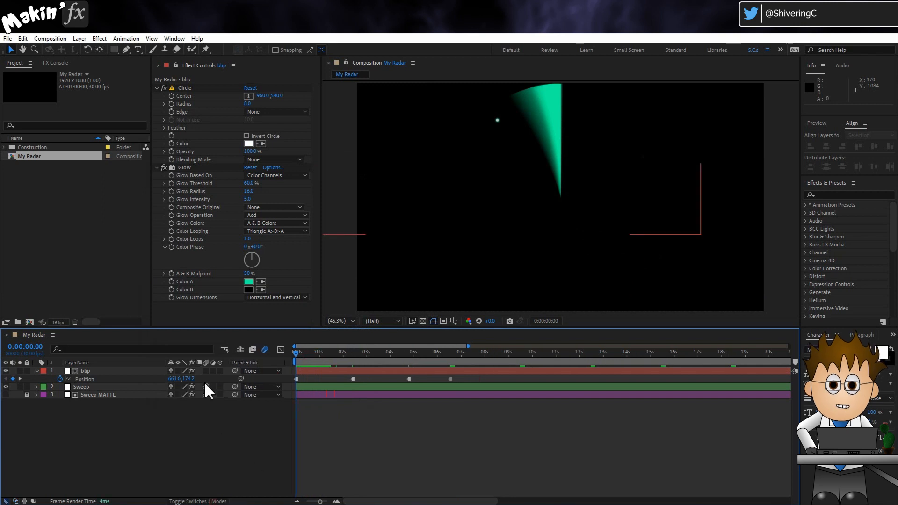
{"action": "left_click", "coordinate": [207, 501]}
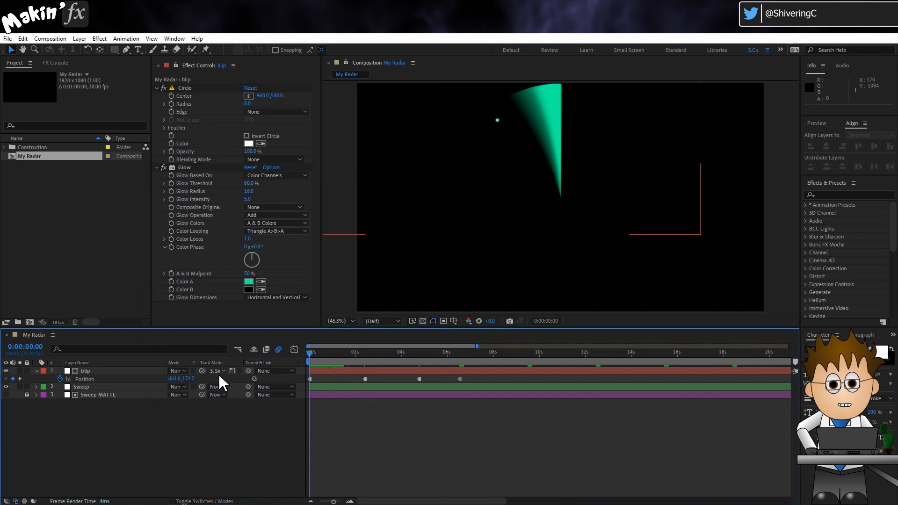
{"action": "left_click", "coordinate": [179, 372]}
{"action": "left_click", "coordinate": [236, 191]}
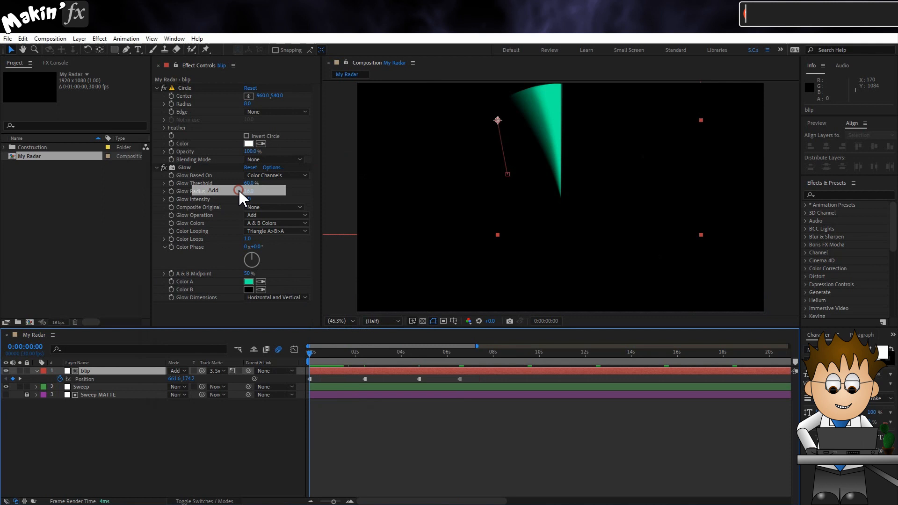
- Play back the composition to check the blended blip and return to the first frame
{"action": "left_click", "coordinate": [190, 404]}
{"action": "key", "text": "space"}
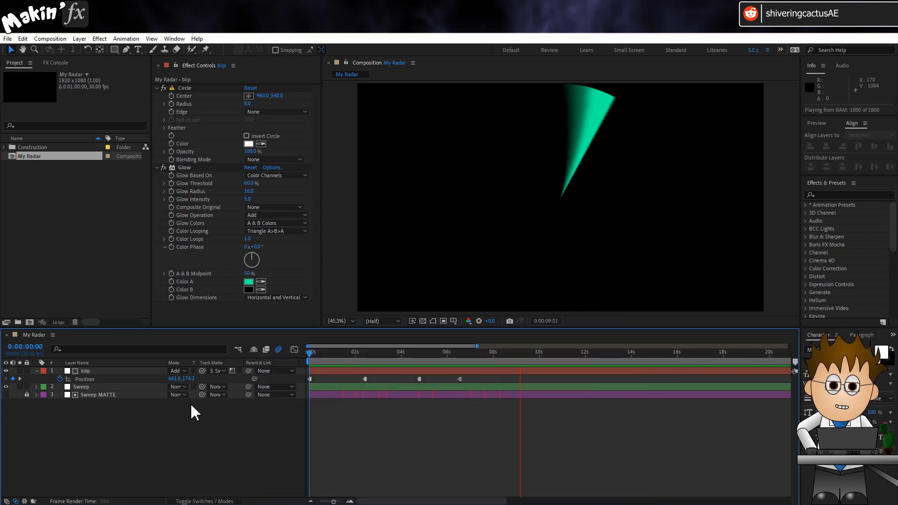
{"action": "left_click", "coordinate": [343, 357]}
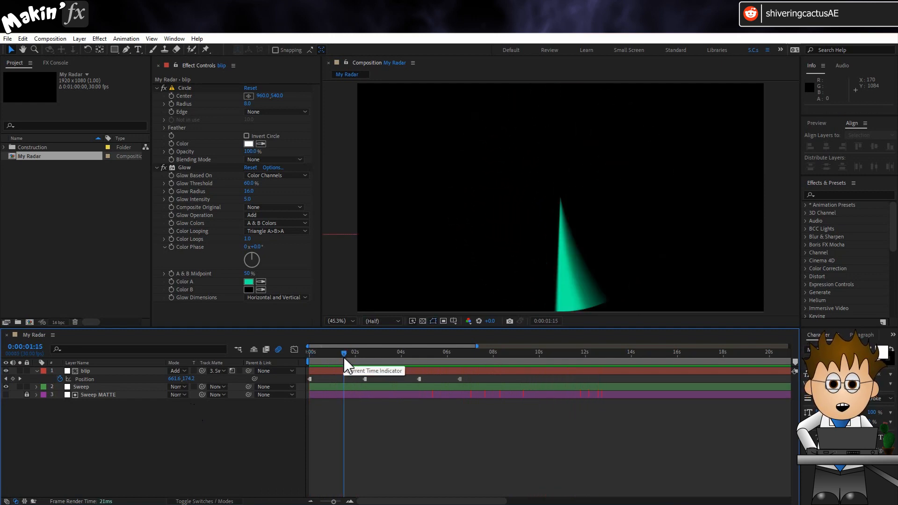
{"action": "left_click_drag", "start_coordinate": [344, 357], "coordinate": [301, 353]}
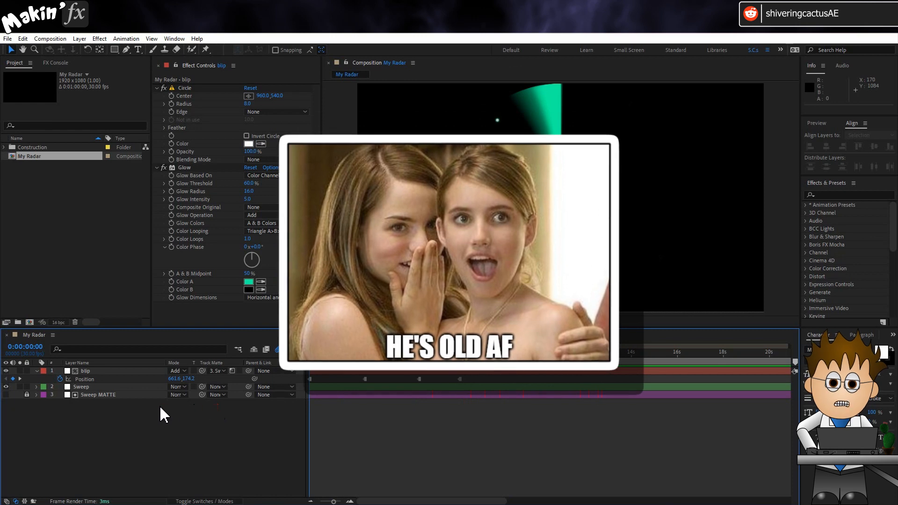
- Draw a circle from the composition centre with the Ellipse tool on a new shape layer and delete its fill
{"action": "left_click", "coordinate": [37, 371]}
{"action": "key", "text": "q"}
{"action": "key", "text": "q"}
{"action": "key", "text": "q"}
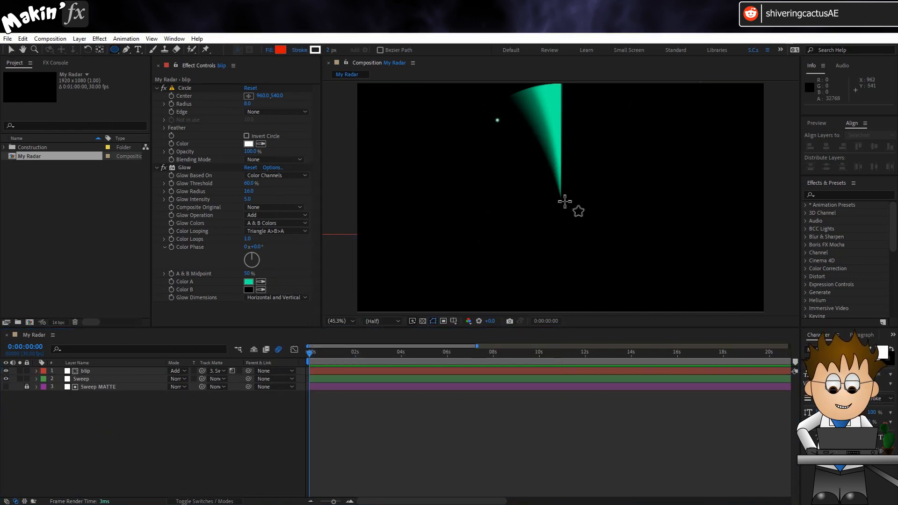
{"action": "left_click_drag", "start_coordinate": [565, 202], "coordinate": [594, 230]}
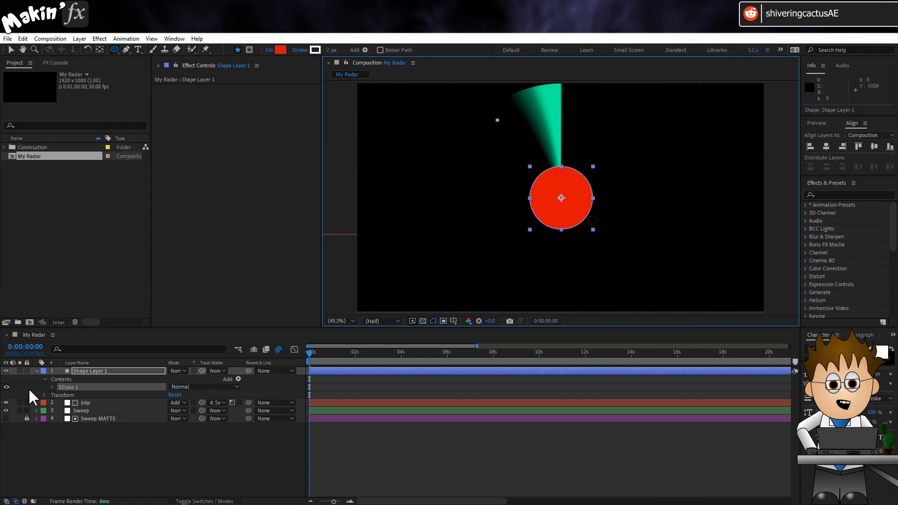
{"action": "left_click", "coordinate": [51, 387]}
{"action": "left_click", "coordinate": [71, 412]}
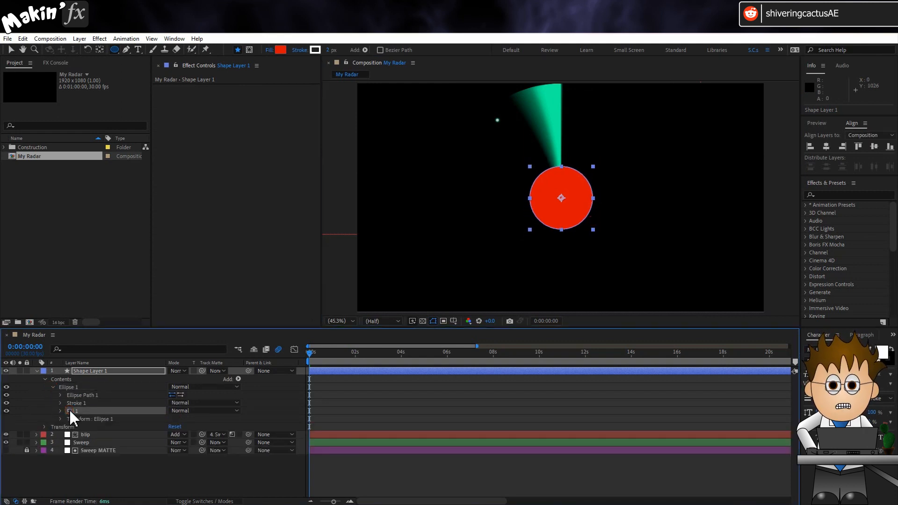
{"action": "key", "text": "Delete"}
- Set the ellipse path's size to 200 × 200
{"action": "left_click", "coordinate": [59, 396]}
{"action": "left_click", "coordinate": [181, 403]}
{"action": "type", "text": "200.0,200.0"}
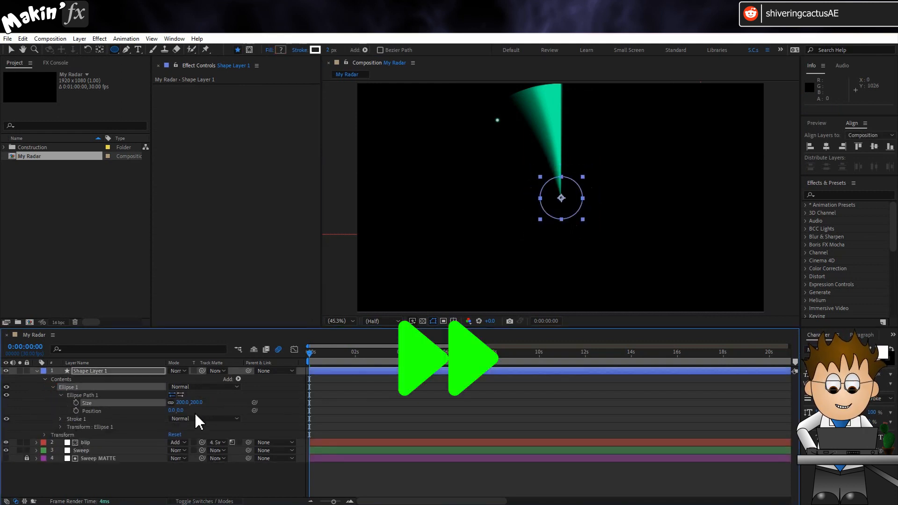
- Centre the circle by setting the ellipse's transform position and the shape layer's anchor point to 0, 0
{"action": "left_click", "coordinate": [61, 427]}
{"action": "left_click", "coordinate": [172, 443]}
{"action": "scroll", "coordinate": [172, 449], "scroll_direction": "down", "scroll_amount": 2}
{"action": "left_click", "coordinate": [45, 453]}
{"action": "left_click", "coordinate": [173, 469]}
{"action": "left_click", "coordinate": [172, 462]}
{"action": "type", "text": "0"}
{"action": "key", "text": "Tab"}
{"action": "type", "text": "0"}
{"action": "key", "text": "Return"}
{"action": "scroll", "coordinate": [36, 421], "scroll_direction": "up", "scroll_amount": 2}
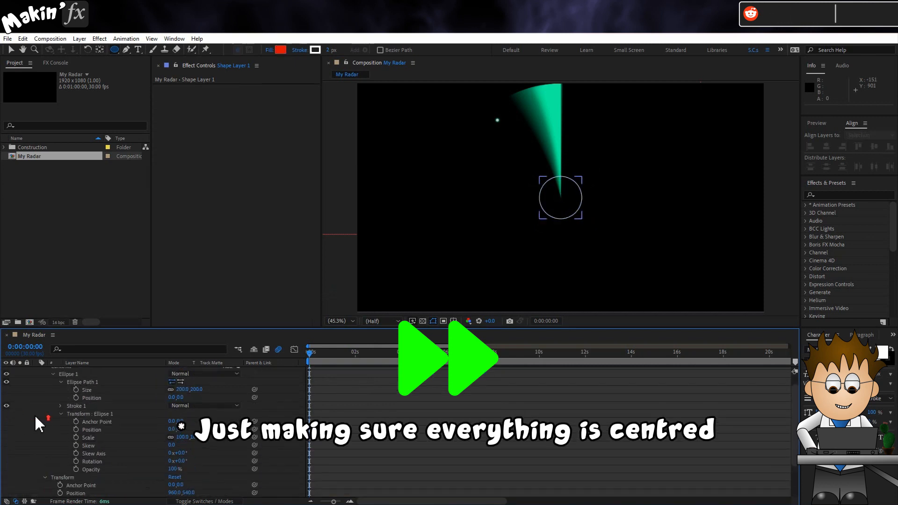
- Duplicate Ellipse 1 within the shape layer and set the copy's path size to 400 × 400
{"action": "left_click", "coordinate": [70, 388]}
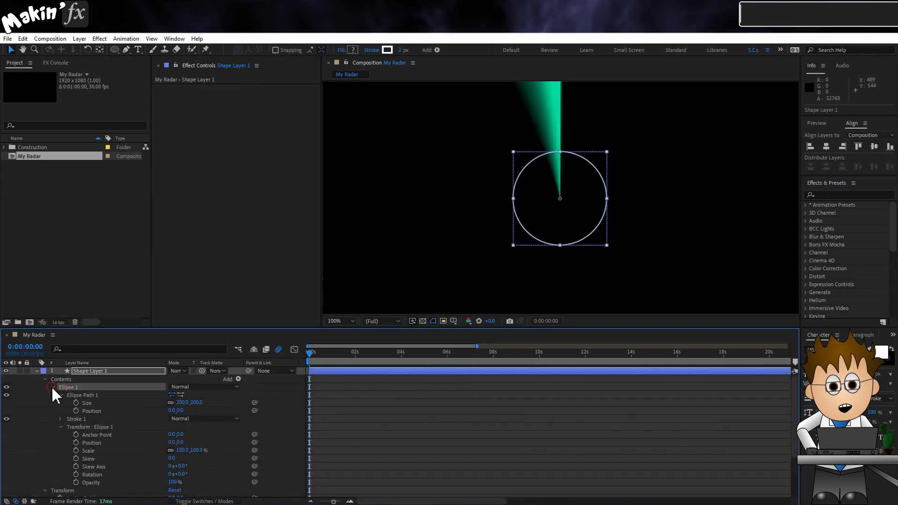
{"action": "left_click", "coordinate": [52, 388]}
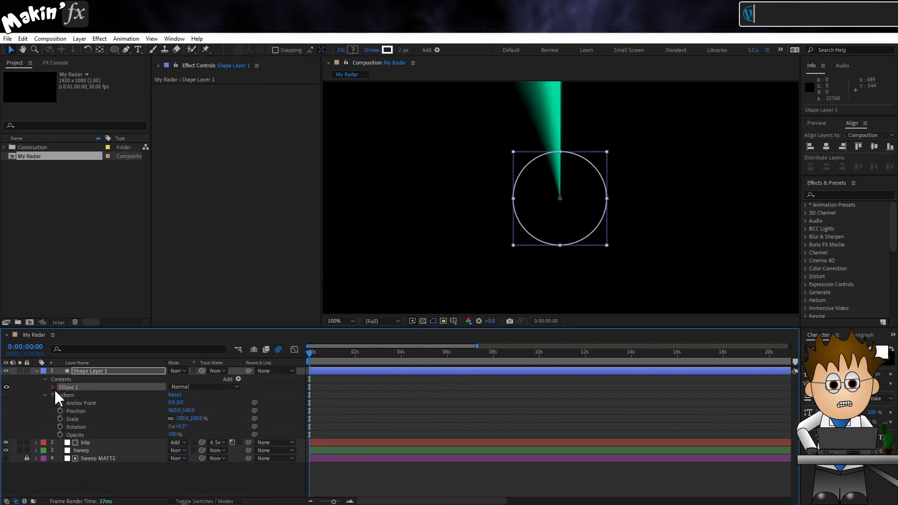
{"action": "left_click", "coordinate": [22, 39]}
{"action": "left_click", "coordinate": [35, 162]}
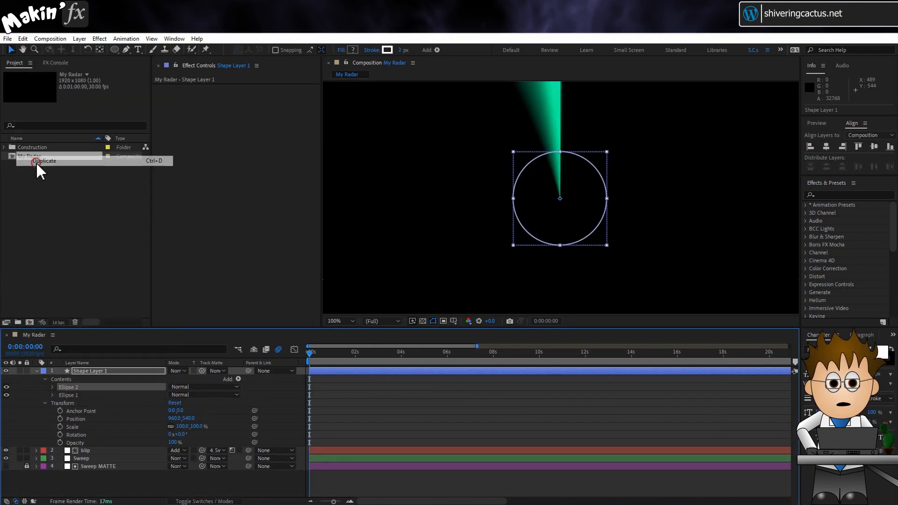
{"action": "left_click", "coordinate": [53, 387]}
{"action": "left_click", "coordinate": [60, 395]}
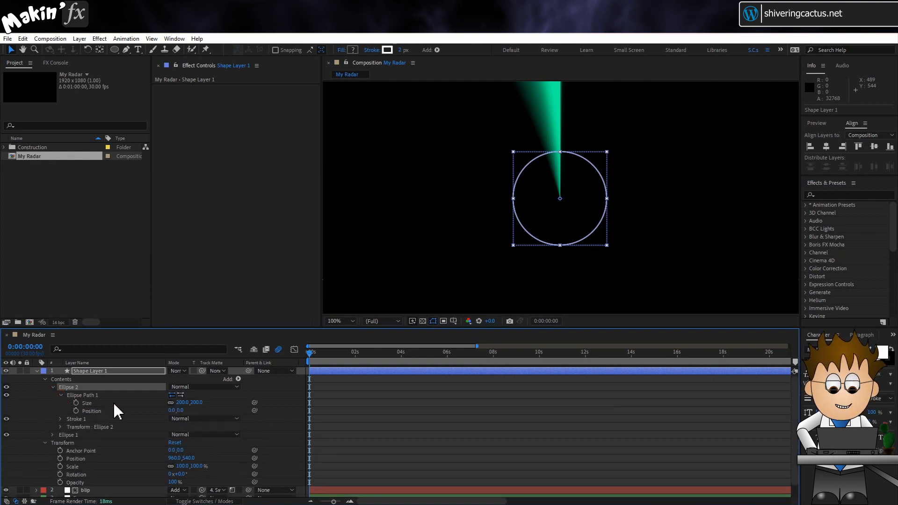
{"action": "type", "text": "400"}
{"action": "key", "text": "Return"}
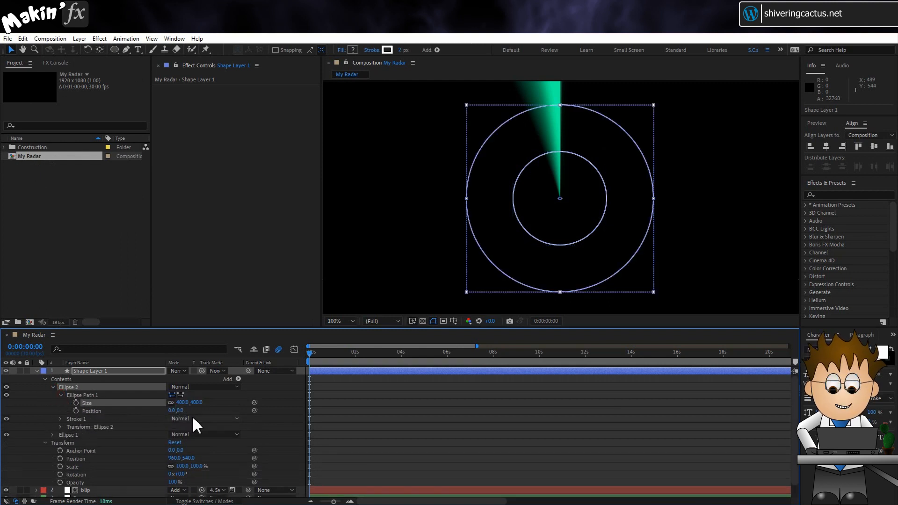
- Duplicate the 400-pixel ring and set the copy's path size to 600 × 600
{"action": "left_click", "coordinate": [66, 388]}
{"action": "key", "text": "ctrl+d"}
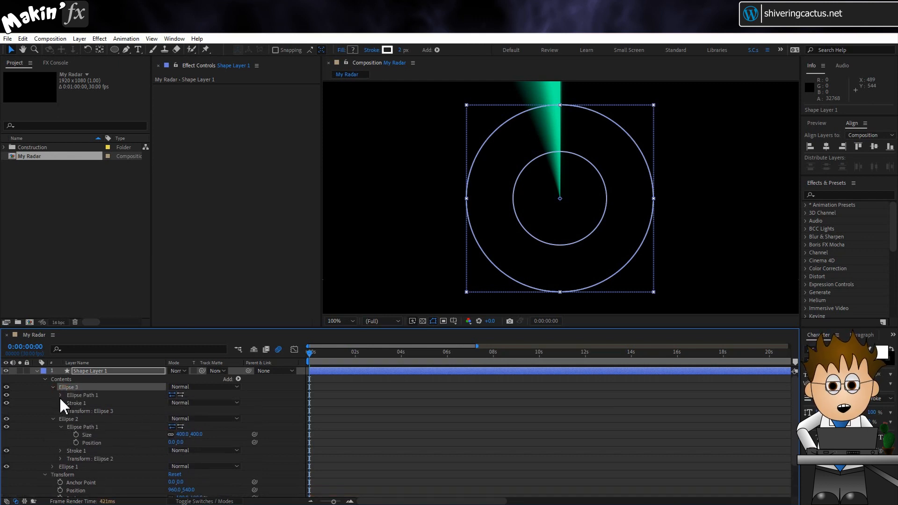
{"action": "left_click", "coordinate": [60, 395]}
{"action": "left_click", "coordinate": [183, 403]}
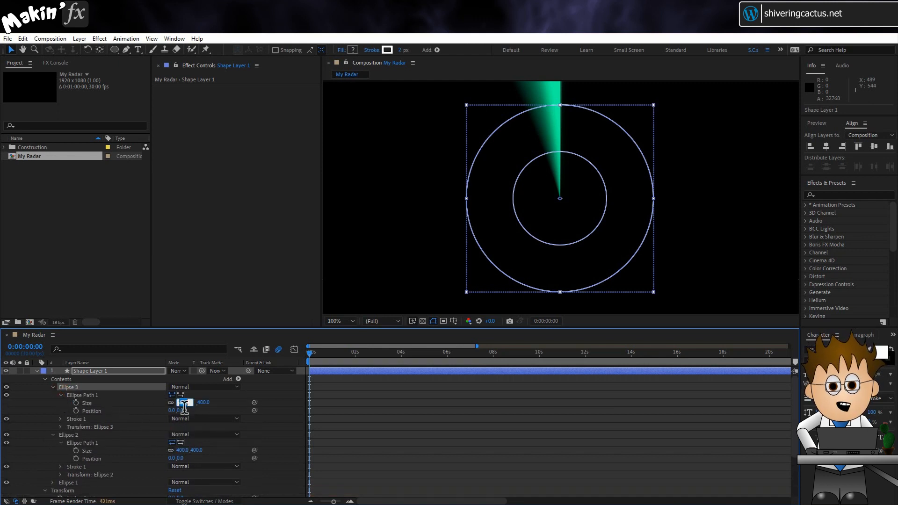
{"action": "type", "text": "600"}
{"action": "key", "text": "Return"}
- Fit the composition in the viewer, duplicate the 600-pixel ring and set the copy's path size to 800 × 800
{"action": "scroll", "coordinate": [471, 188], "scroll_direction": "down", "scroll_amount": 1}
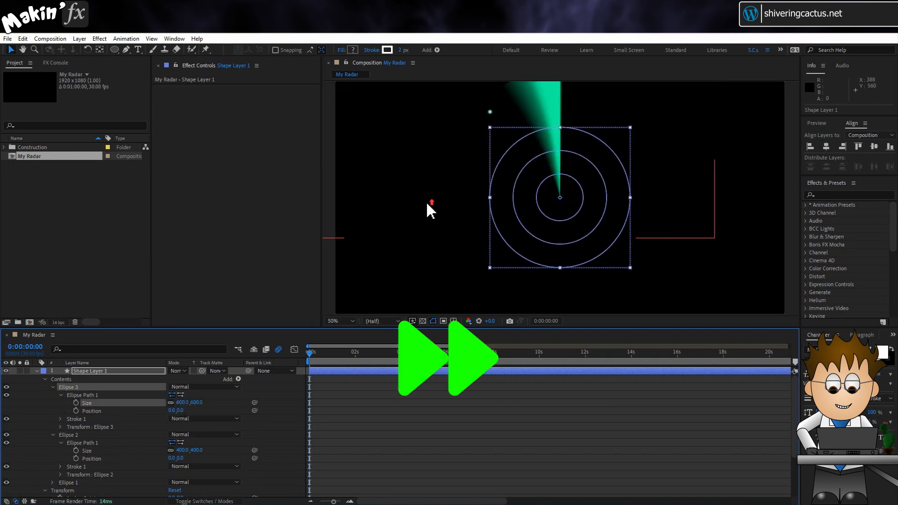
{"action": "left_click", "coordinate": [340, 322]}
{"action": "left_click", "coordinate": [345, 331]}
{"action": "left_click", "coordinate": [66, 387]}
{"action": "key", "text": "ctrl+d"}
{"action": "left_click", "coordinate": [60, 395]}
{"action": "left_click", "coordinate": [182, 403]}
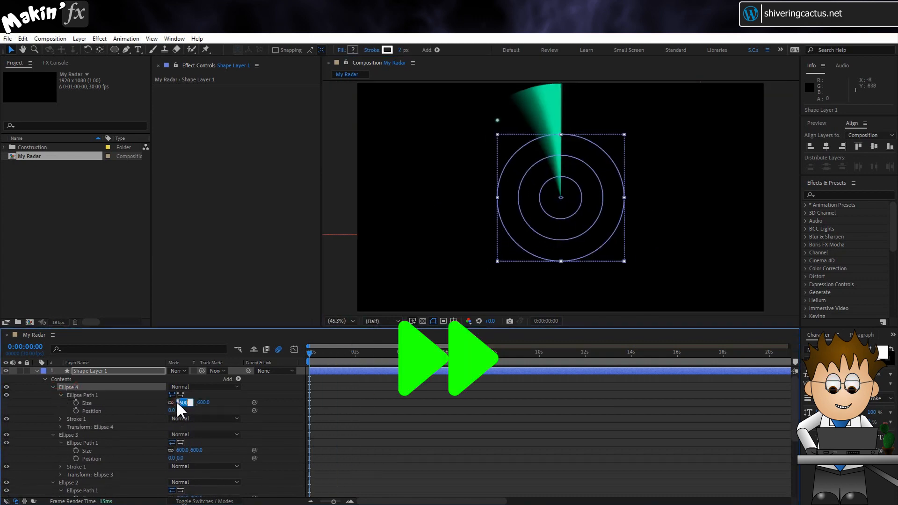
{"action": "type", "text": "800"}
{"action": "key", "text": "Return"}
- Duplicate the 800-pixel ring and set the copy's path size to 1000 × 1000
{"action": "left_click", "coordinate": [144, 420]}
{"action": "left_click", "coordinate": [75, 388]}
{"action": "key", "text": "ctrl+d"}
{"action": "left_click", "coordinate": [60, 396]}
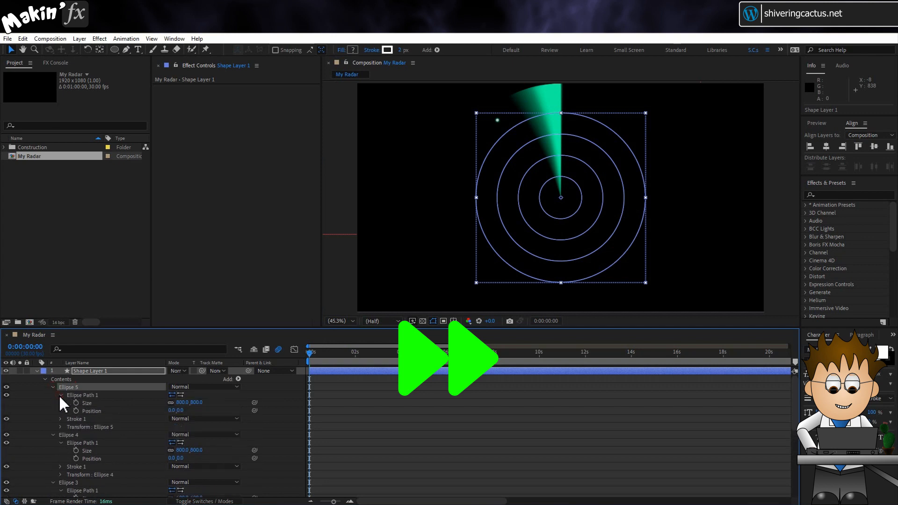
{"action": "left_click", "coordinate": [182, 404]}
{"action": "type", "text": "1000"}
{"action": "key", "text": "Return"}
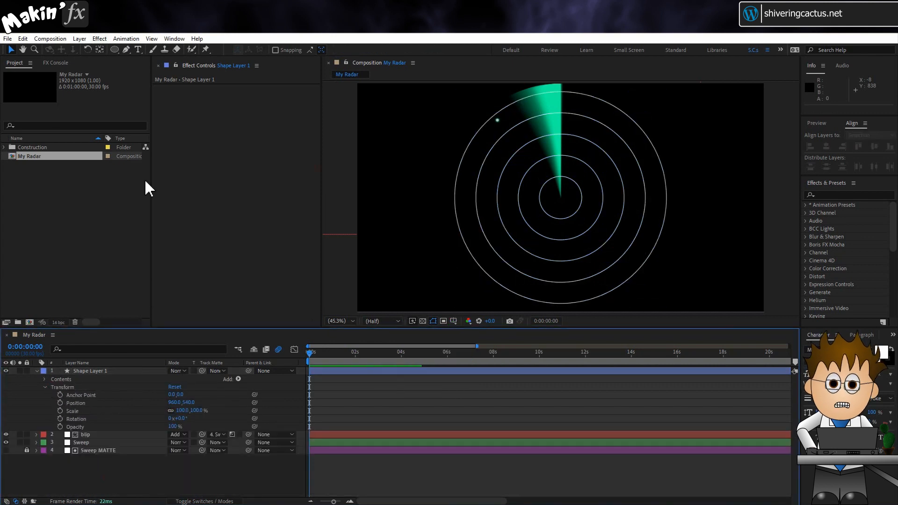
- Draw a thin horizontal rectangle across the rings' centre within Shape Layer 1 and delete its fill
{"action": "left_click_drag", "start_coordinate": [114, 49], "coordinate": [154, 49]}
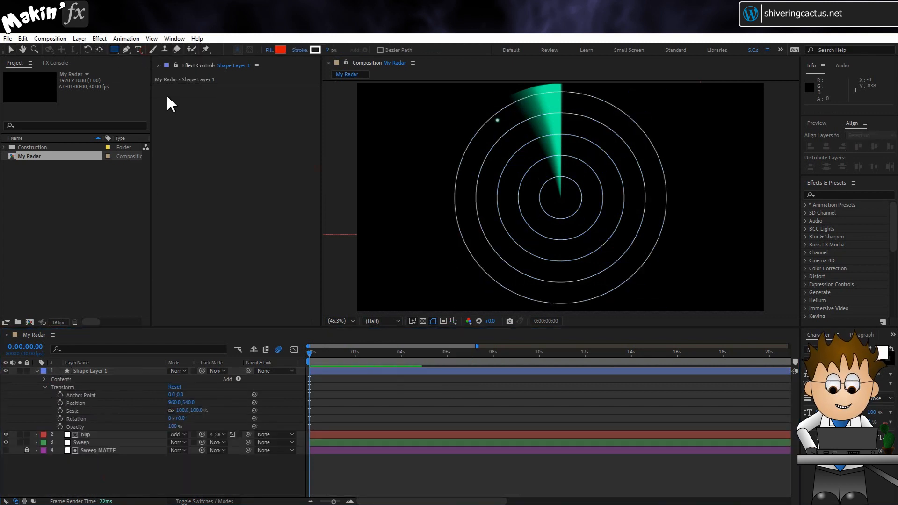
{"action": "left_click", "coordinate": [103, 372]}
{"action": "mouse_move", "coordinate": [499, 194]}
{"action": "left_mouse_down"}
{"action": "mouse_move", "coordinate": [655, 194]}
{"action": "mouse_move", "coordinate": [645, 201]}
{"action": "left_mouse_up"}
{"action": "left_click", "coordinate": [52, 387]}
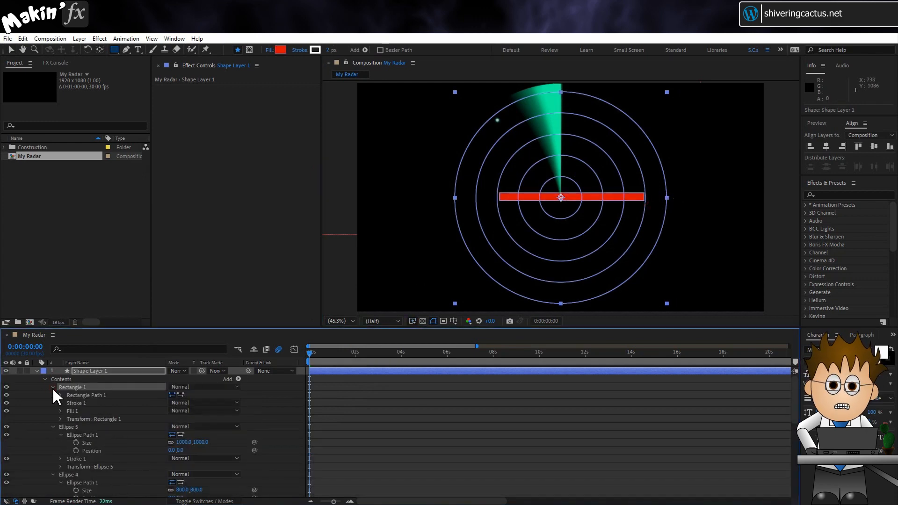
{"action": "key", "text": "Delete"}
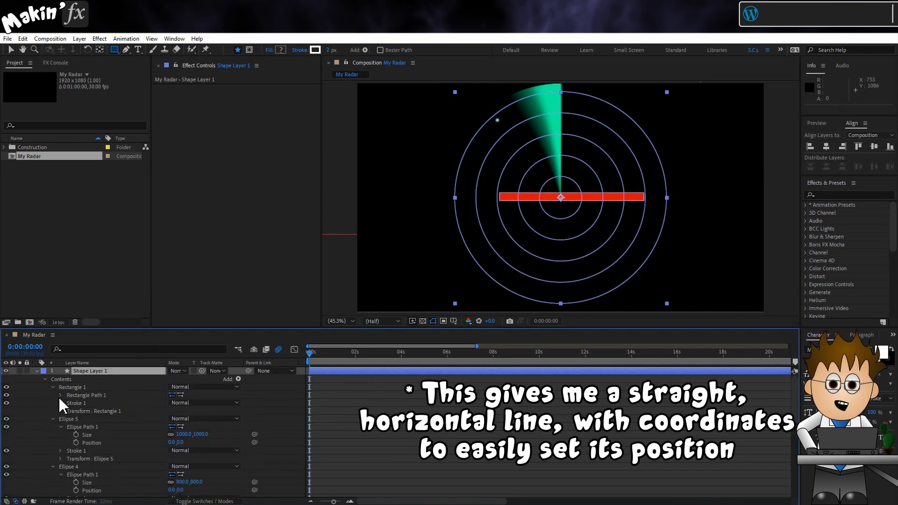
- Set the rectangle's path size to 1000 × 0 and its transform position to 0, 0
{"action": "left_click", "coordinate": [204, 452]}
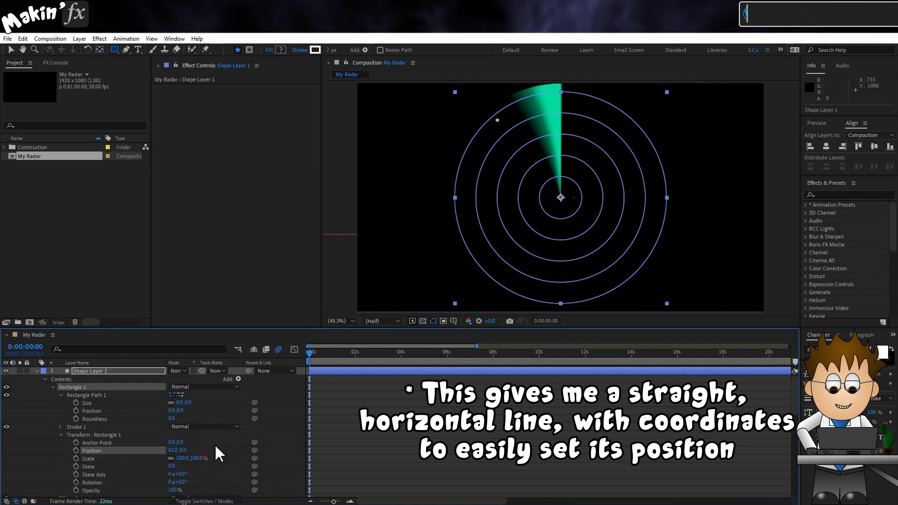
{"action": "left_click", "coordinate": [173, 403]}
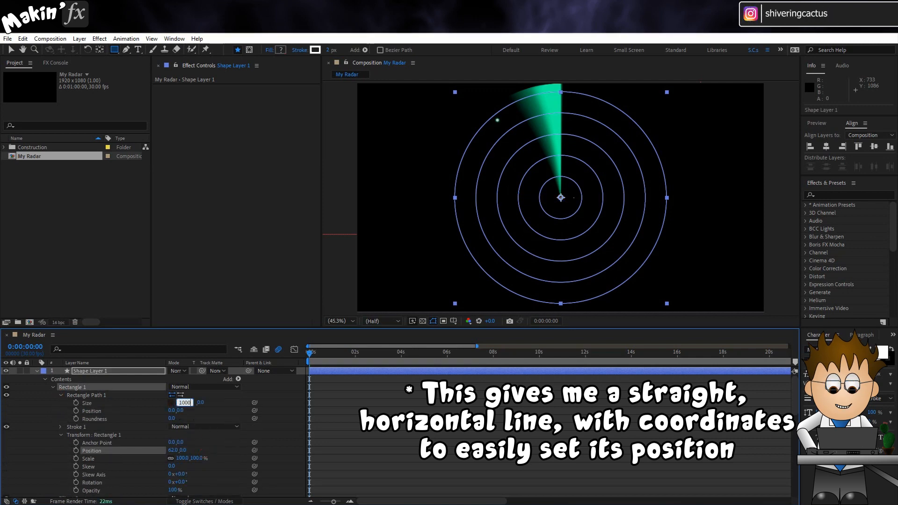
{"action": "type", "text": "1000"}
{"action": "key", "text": "Return"}
{"action": "left_click", "coordinate": [158, 468]}
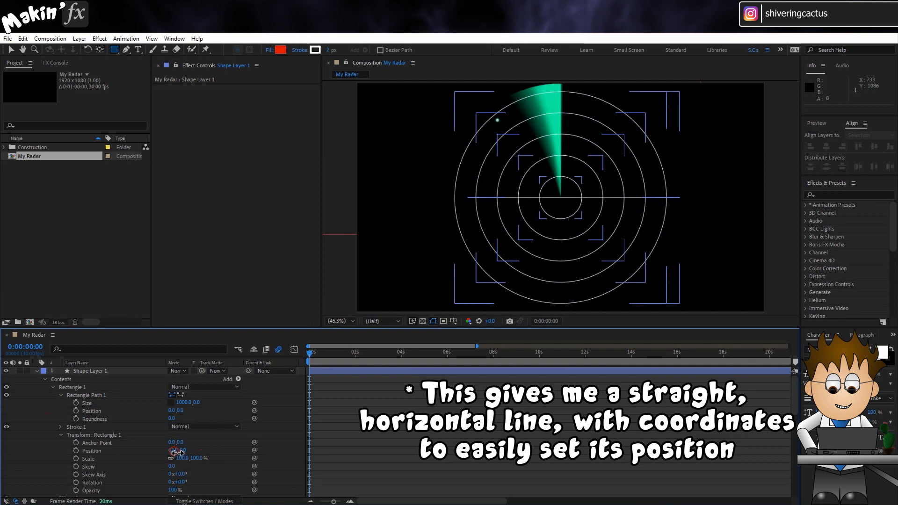
{"action": "left_click", "coordinate": [175, 452]}
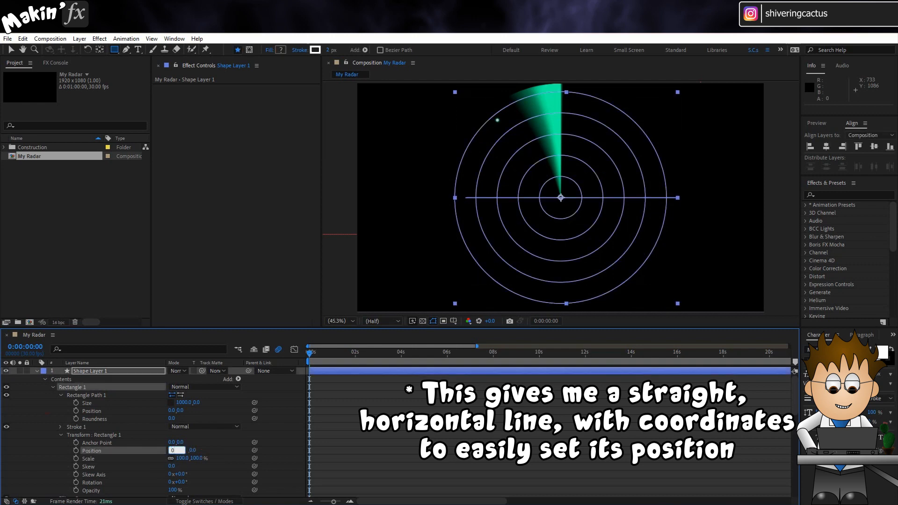
{"action": "left_click", "coordinate": [60, 434]}
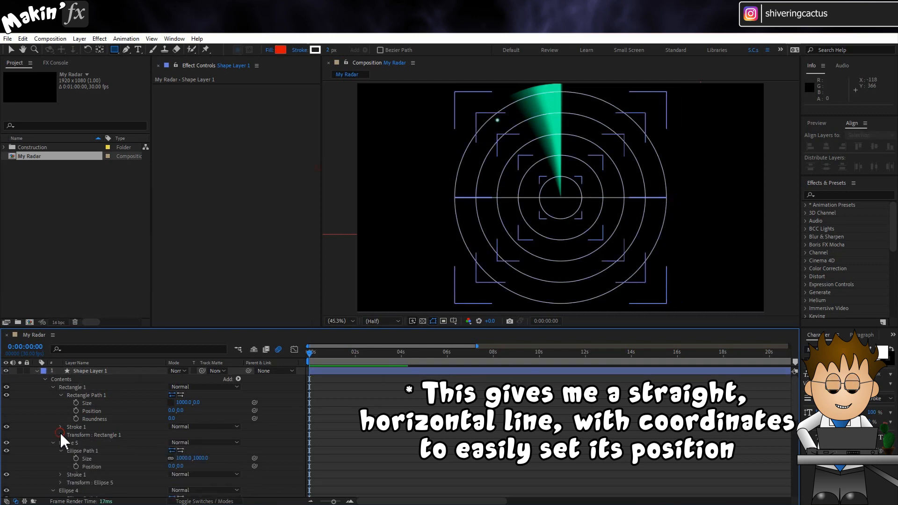
- Add a Repeater to the rectangle line and set the repeater's transform position to 0, 0
{"action": "left_click", "coordinate": [84, 396]}
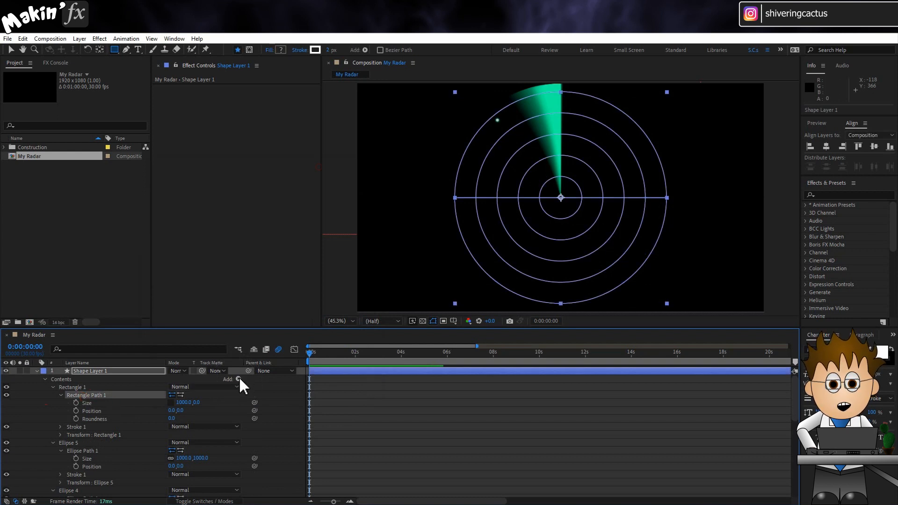
{"action": "left_click", "coordinate": [238, 379]}
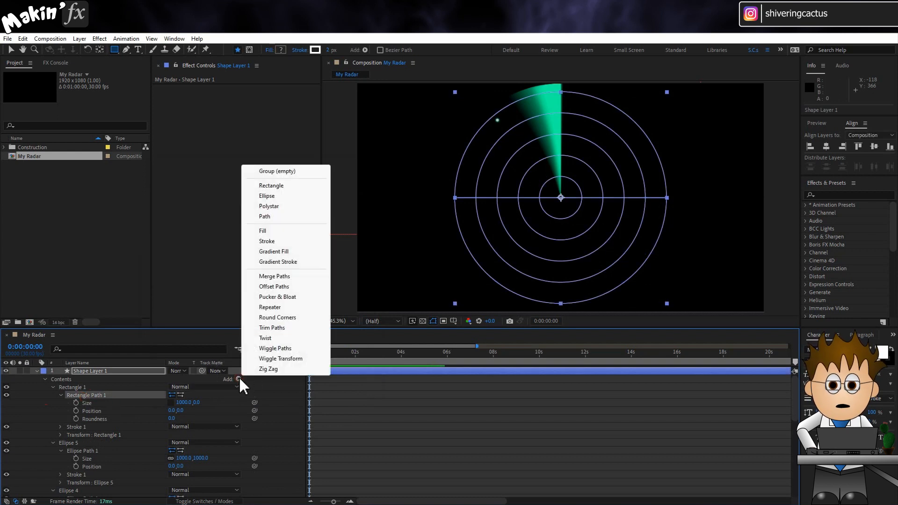
{"action": "left_click", "coordinate": [271, 308]}
{"action": "left_click", "coordinate": [61, 435]}
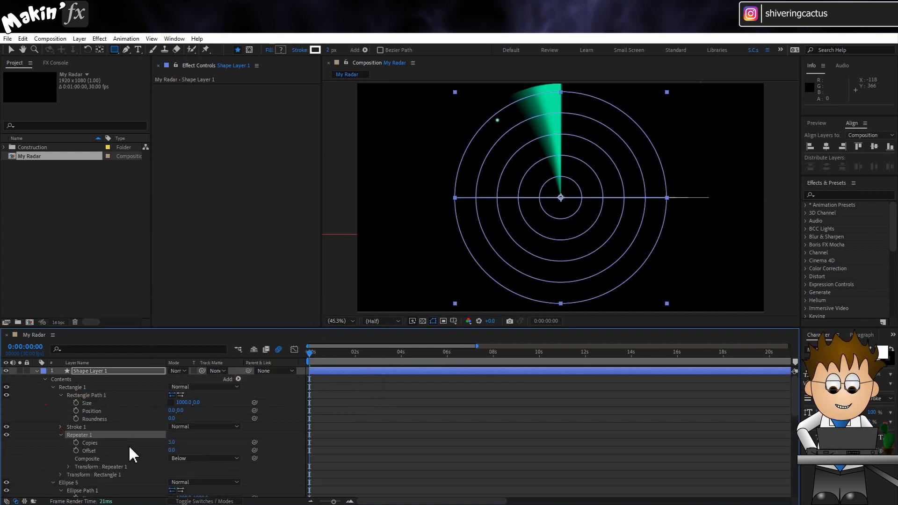
{"action": "left_click", "coordinate": [66, 466]}
{"action": "scroll", "coordinate": [56, 449], "scroll_direction": "down", "scroll_amount": 3}
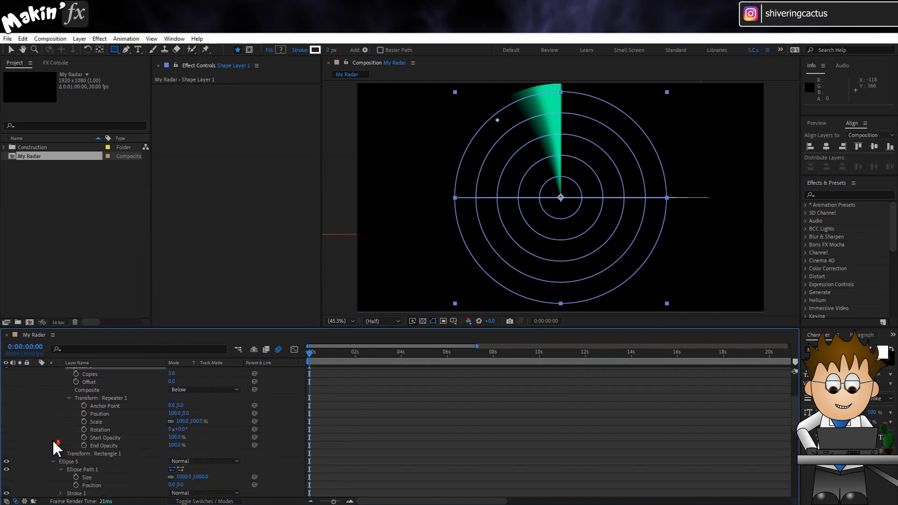
{"action": "left_click", "coordinate": [177, 414]}
{"action": "type", "text": "0"}
{"action": "key", "text": "Return"}
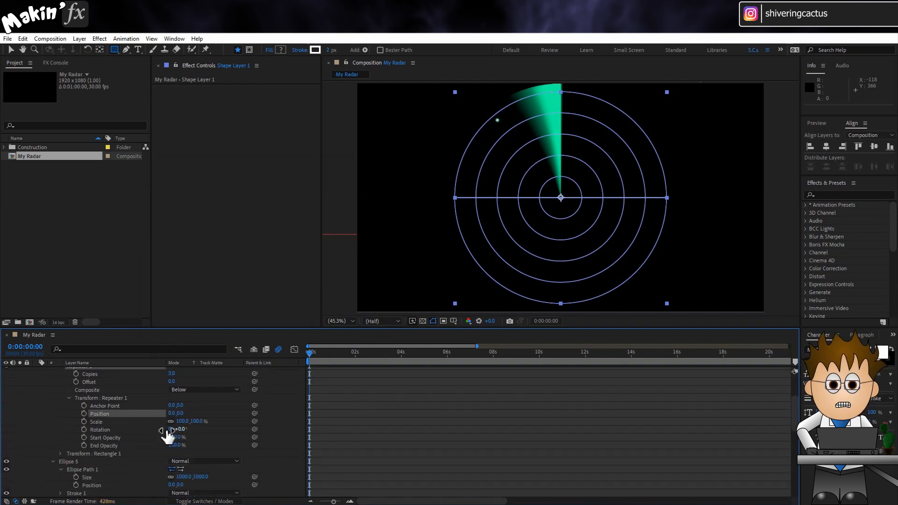
- Set the repeater's rotation to 45° and its number of copies to 8
{"action": "left_click", "coordinate": [182, 429]}
{"action": "type", "text": "45"}
{"action": "key", "text": "Return"}
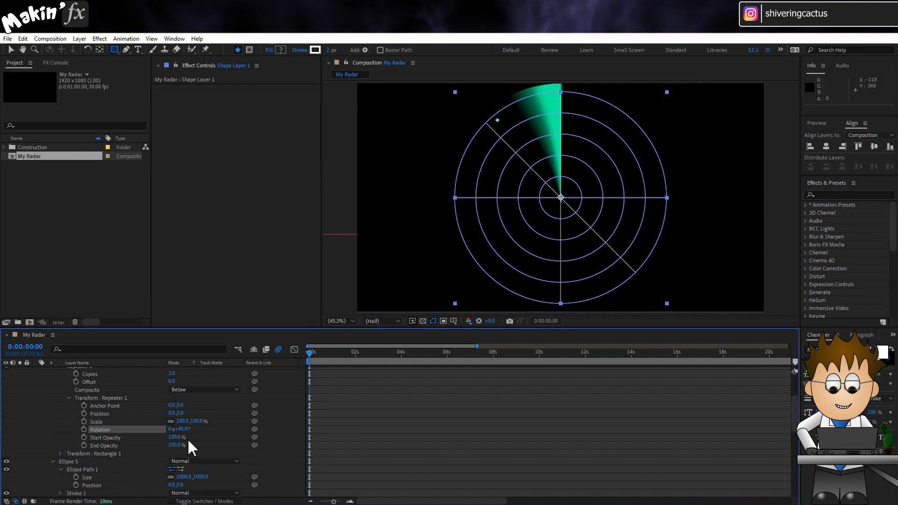
{"action": "scroll", "coordinate": [176, 402], "scroll_direction": "up", "scroll_amount": 2}
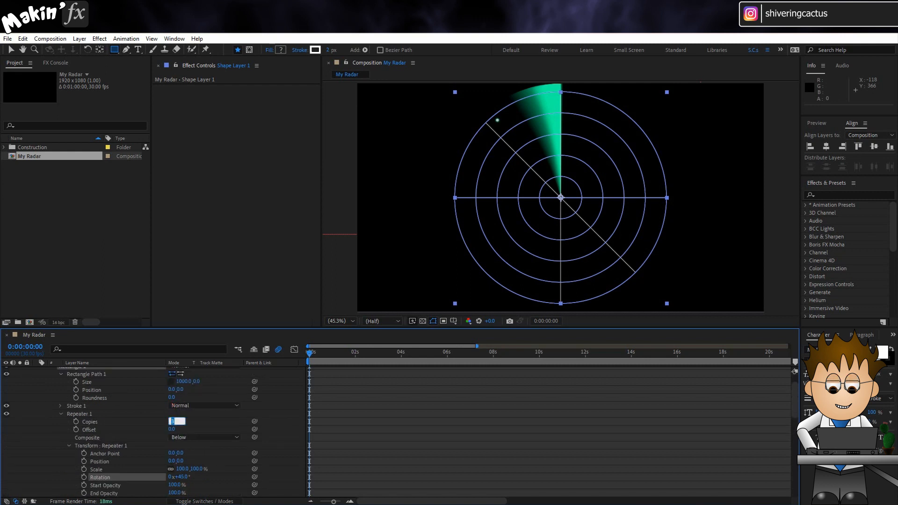
{"action": "type", "text": "8"}
{"action": "key", "text": "Return"}
{"action": "left_click", "coordinate": [51, 427]}
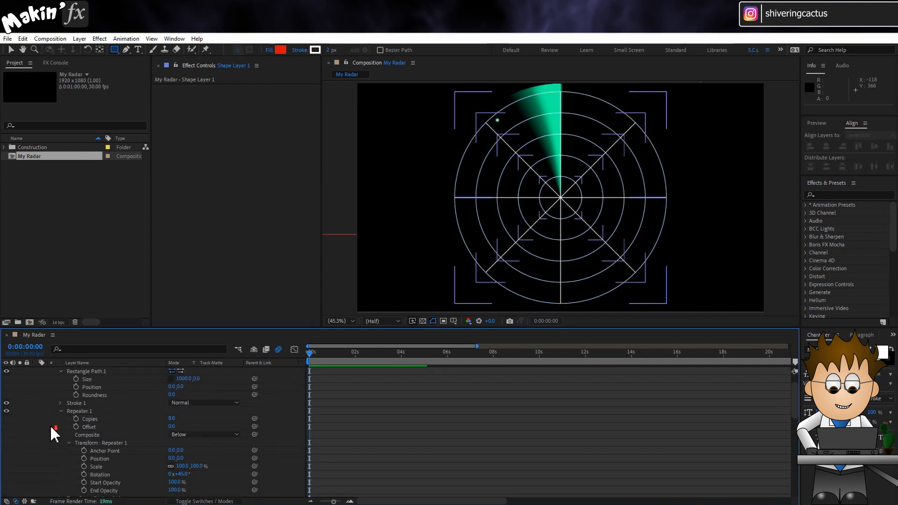
- Apply the Fractal Noise effect to Shape Layer 1
{"action": "scroll", "coordinate": [55, 429], "scroll_direction": "up", "scroll_amount": 1}
{"action": "left_click", "coordinate": [92, 371]}
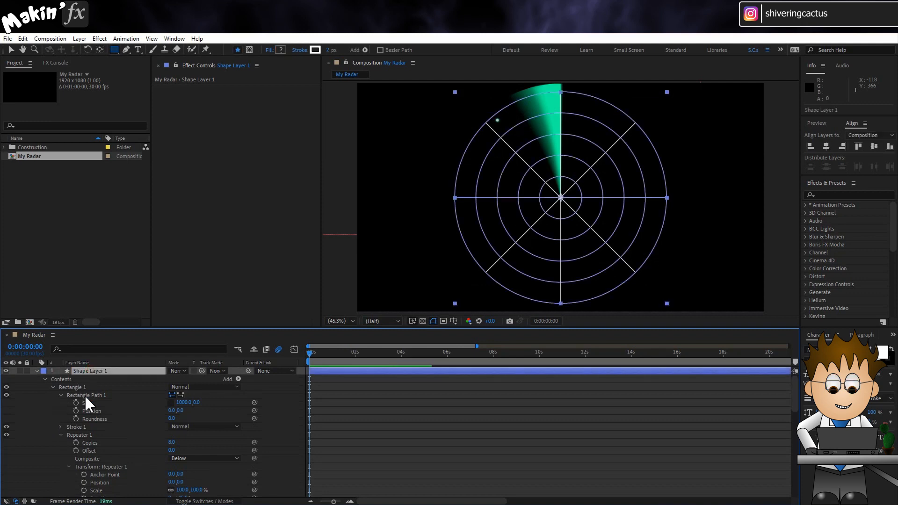
{"action": "left_click", "coordinate": [100, 39]}
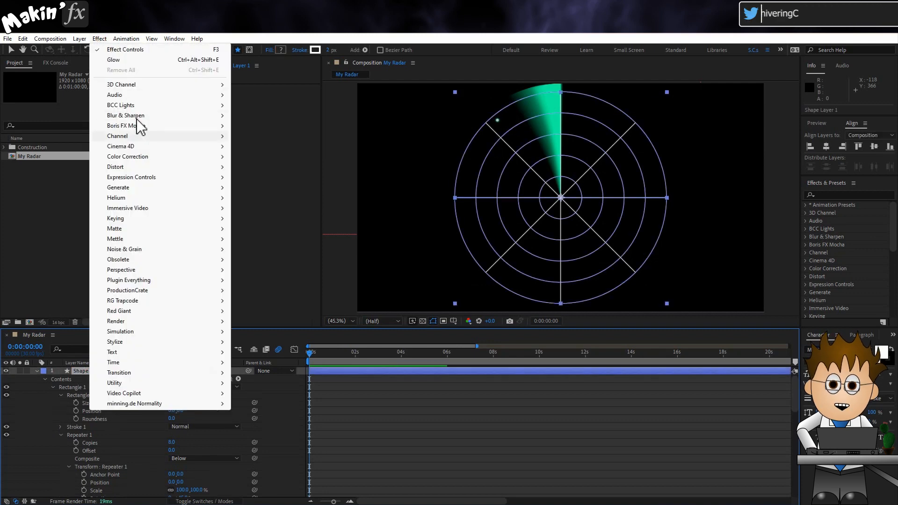
{"action": "mouse_move", "coordinate": [220, 249]}
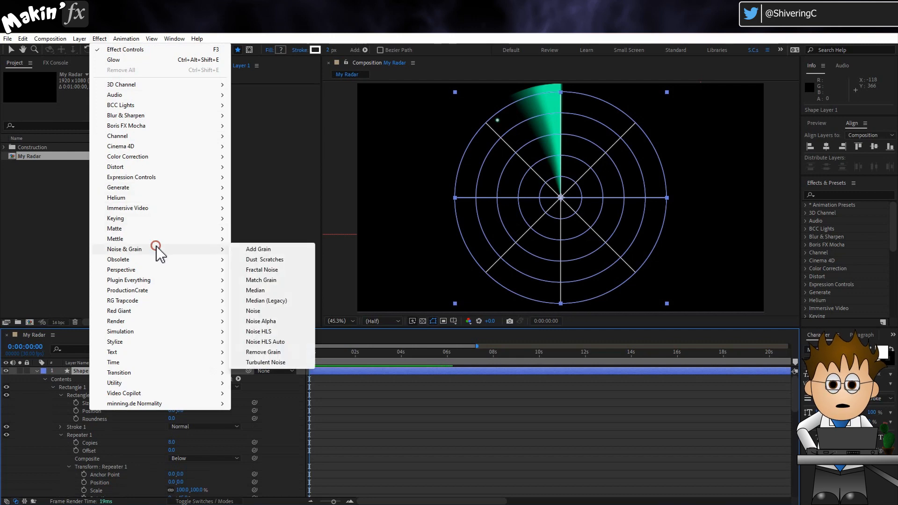
{"action": "left_click", "coordinate": [281, 271]}
{"action": "left_click", "coordinate": [46, 407]}
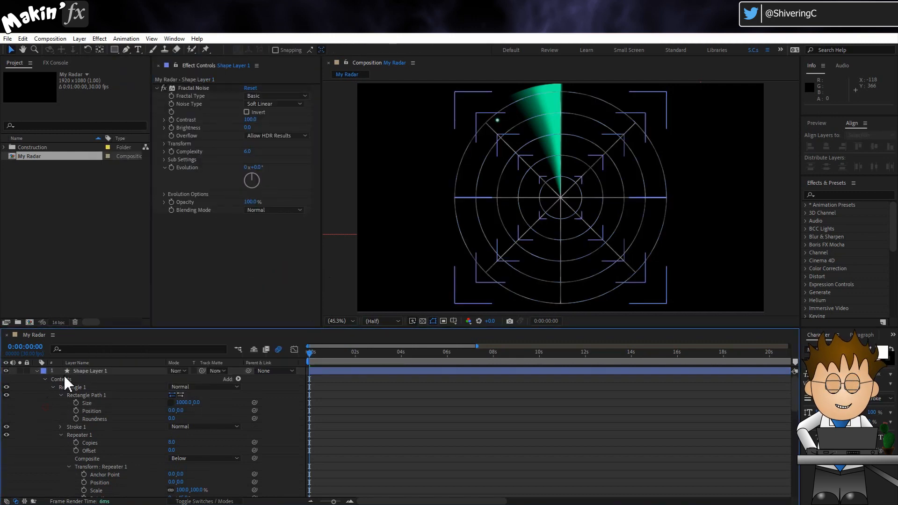
{"action": "left_click", "coordinate": [83, 371]}
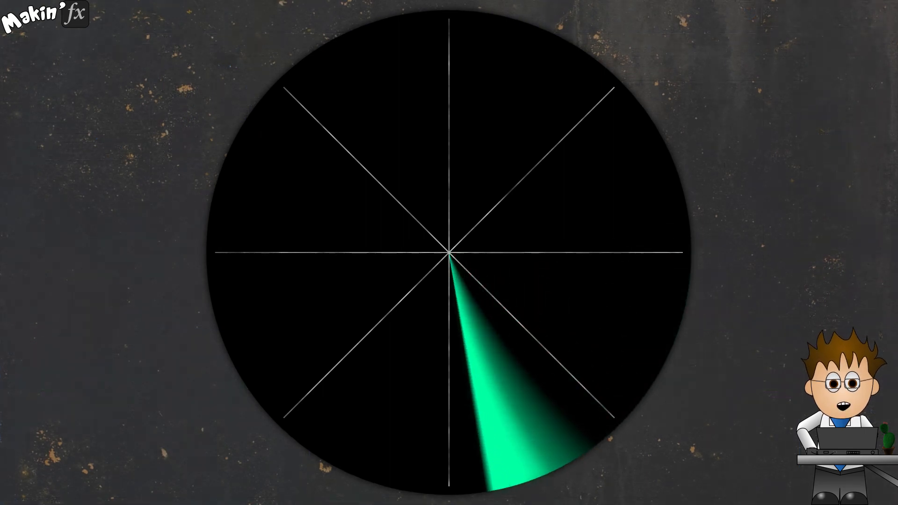